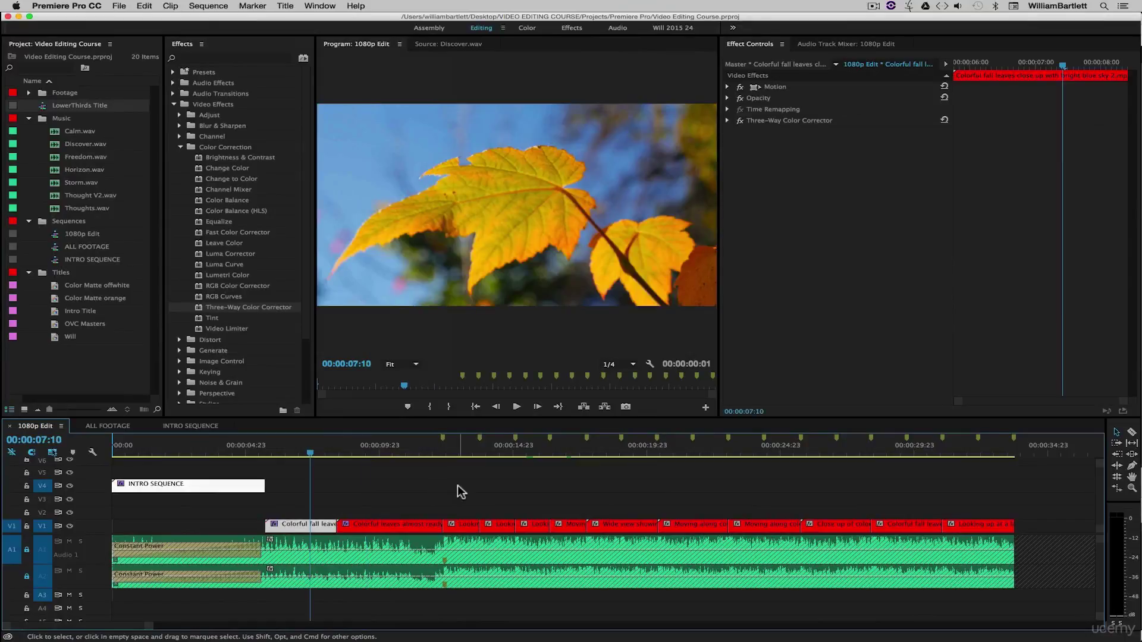
# Open the Lumetri Color panel, dock it between the program monitor and Effect Controls, and resize the neighbouring panels to widen it
pyautogui.click(331, 6)
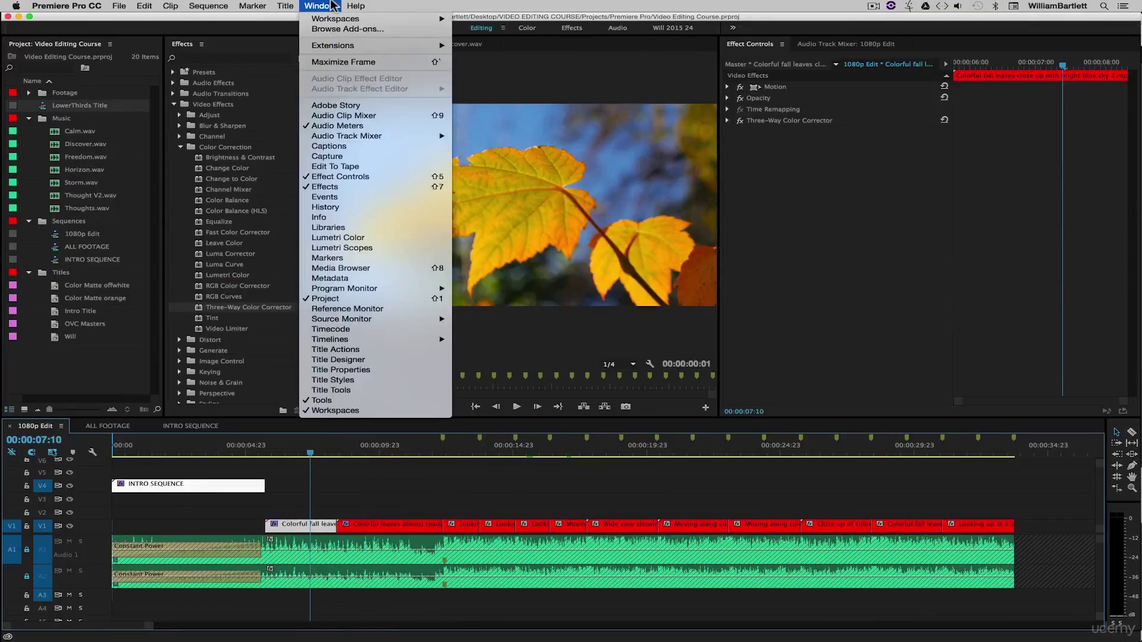
pyautogui.click(366, 238)
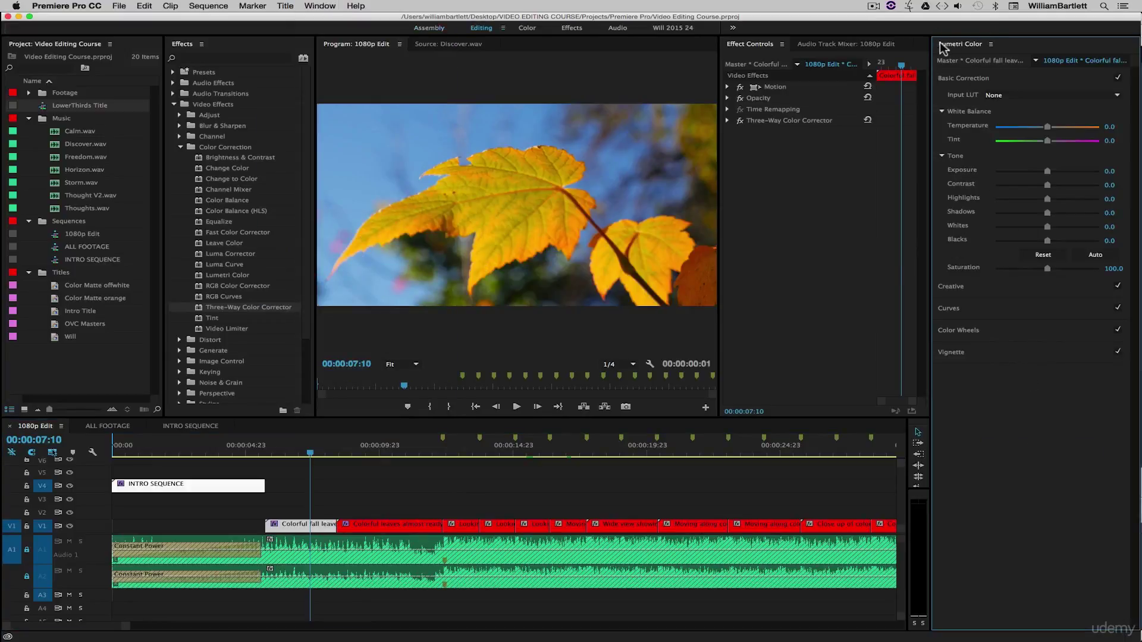
pyautogui.moveTo(949, 45); pyautogui.dragTo(735, 149)
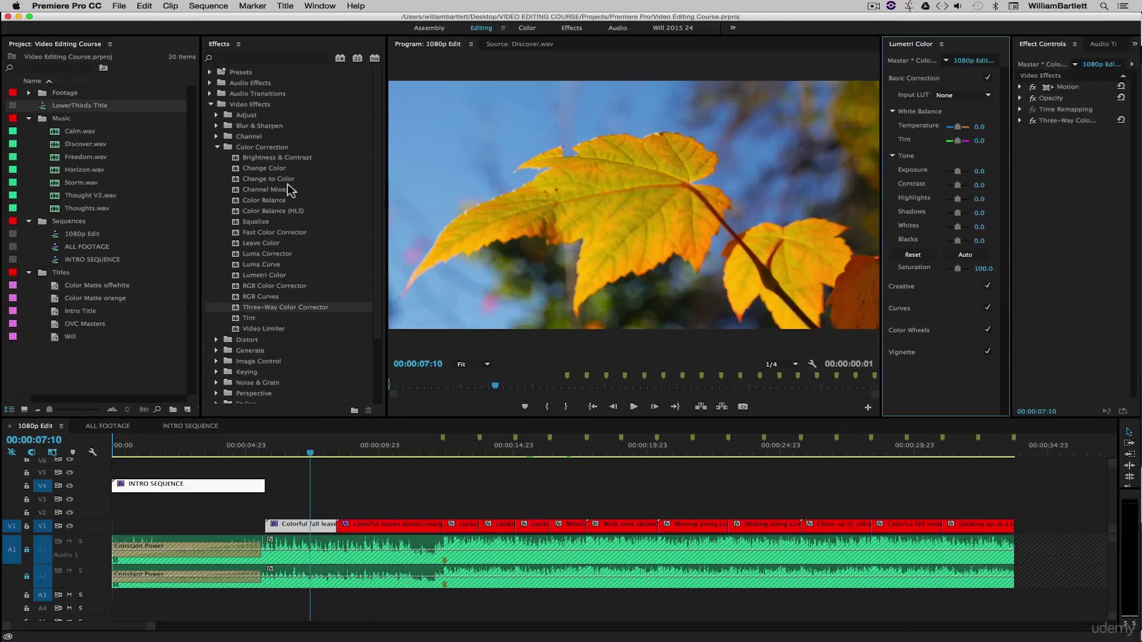
pyautogui.moveTo(200, 179); pyautogui.dragTo(128, 184)
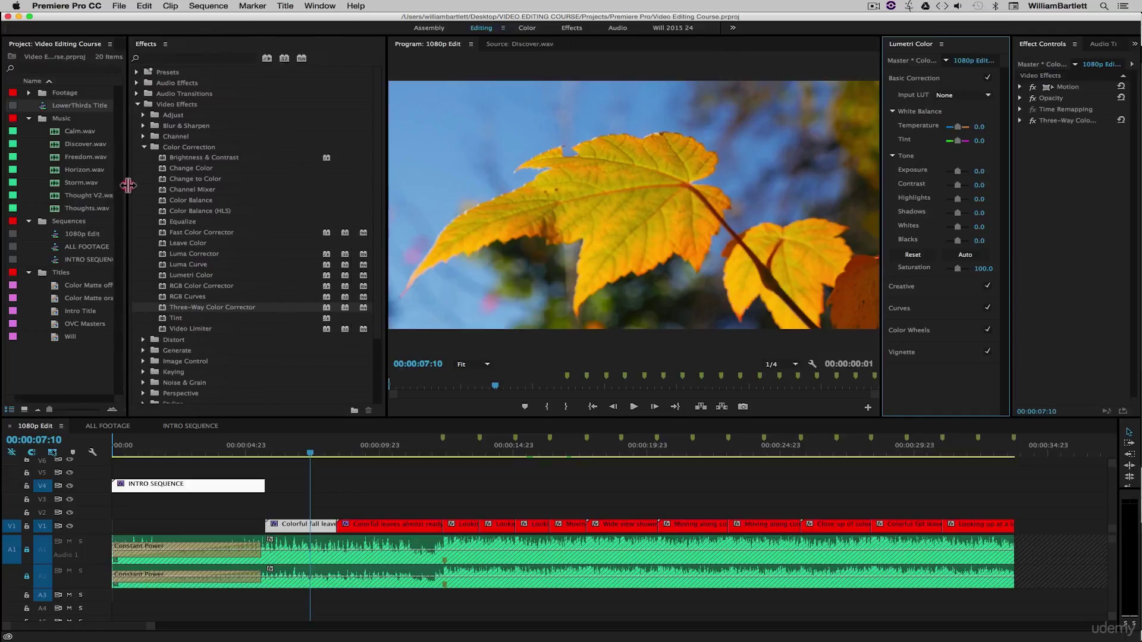
pyautogui.moveTo(385, 199); pyautogui.dragTo(236, 198)
pyautogui.moveTo(881, 208); pyautogui.dragTo(713, 208)
pyautogui.moveTo(1011, 186); pyautogui.dragTo(946, 191)
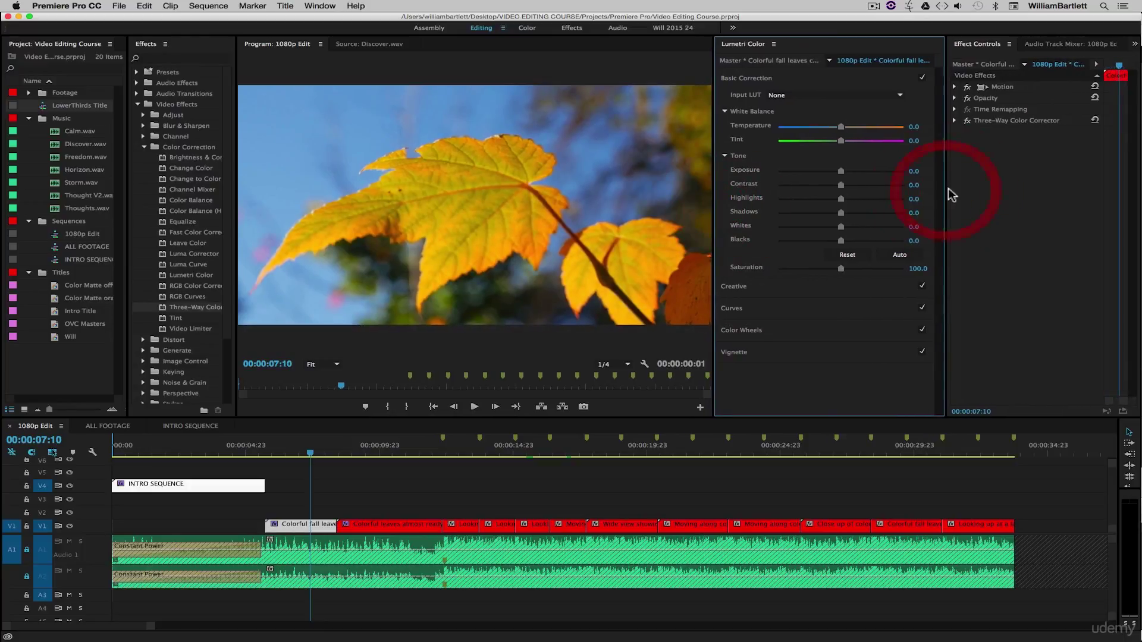
# Remove the Three-Way Color Corrector effect from the first fall leaves clip on V1
pyautogui.click(1002, 271)
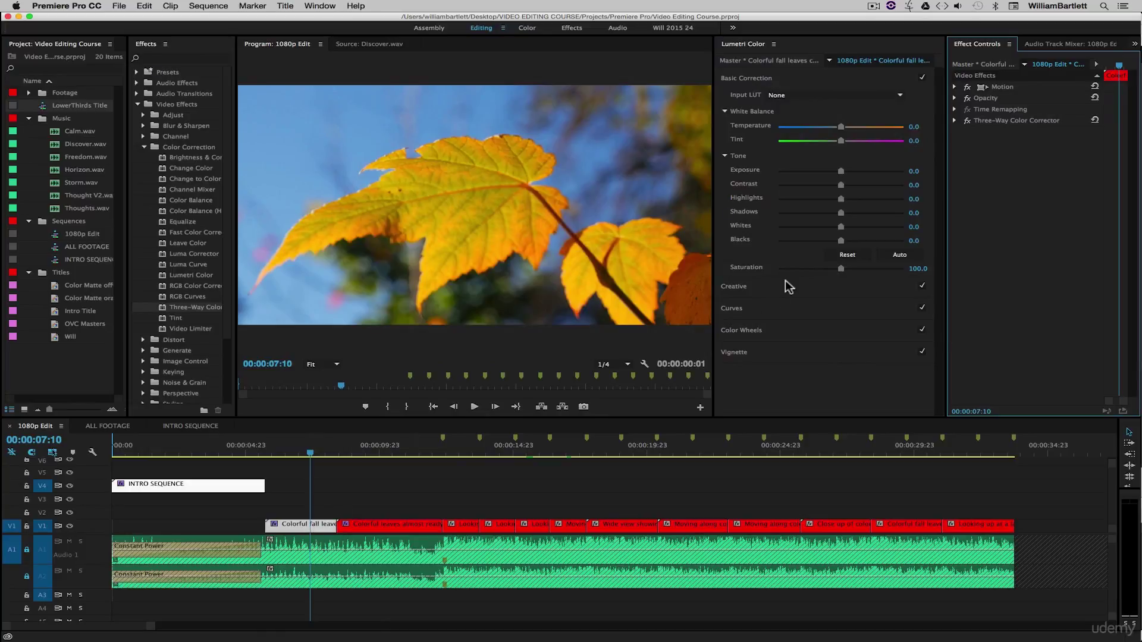
pyautogui.click(312, 519)
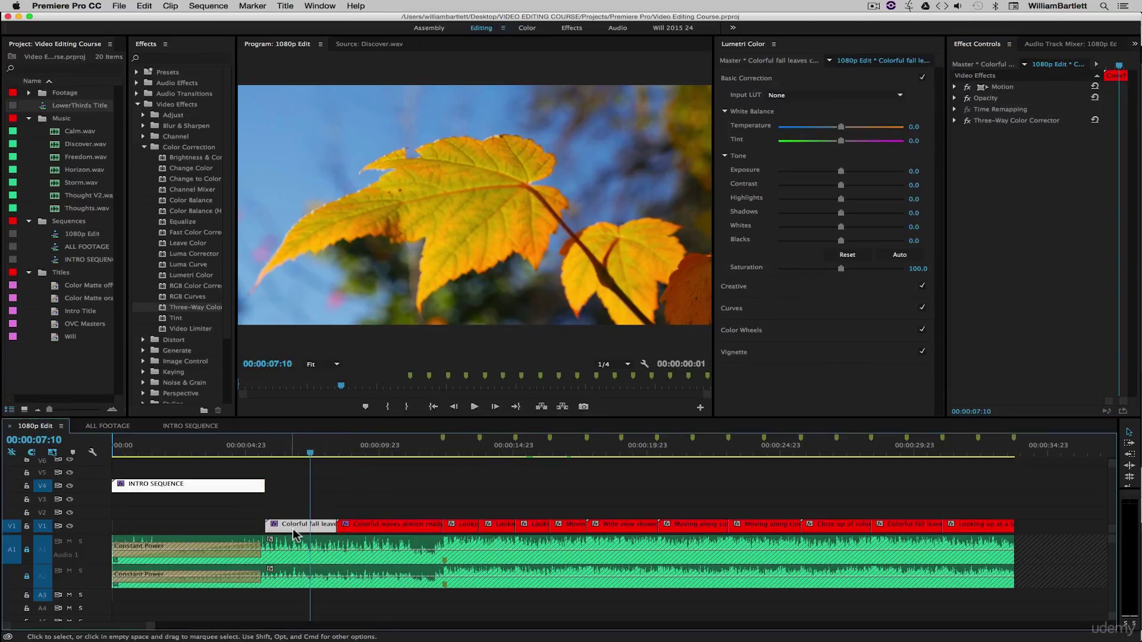
pyautogui.click(1001, 120)
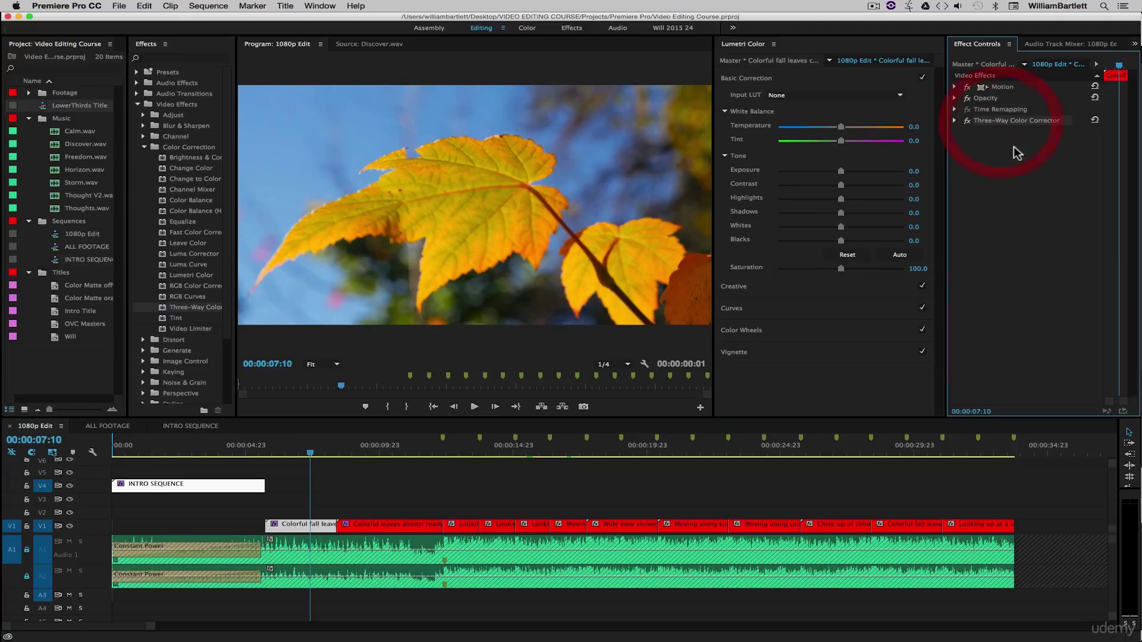
pyautogui.press('BackSpace')
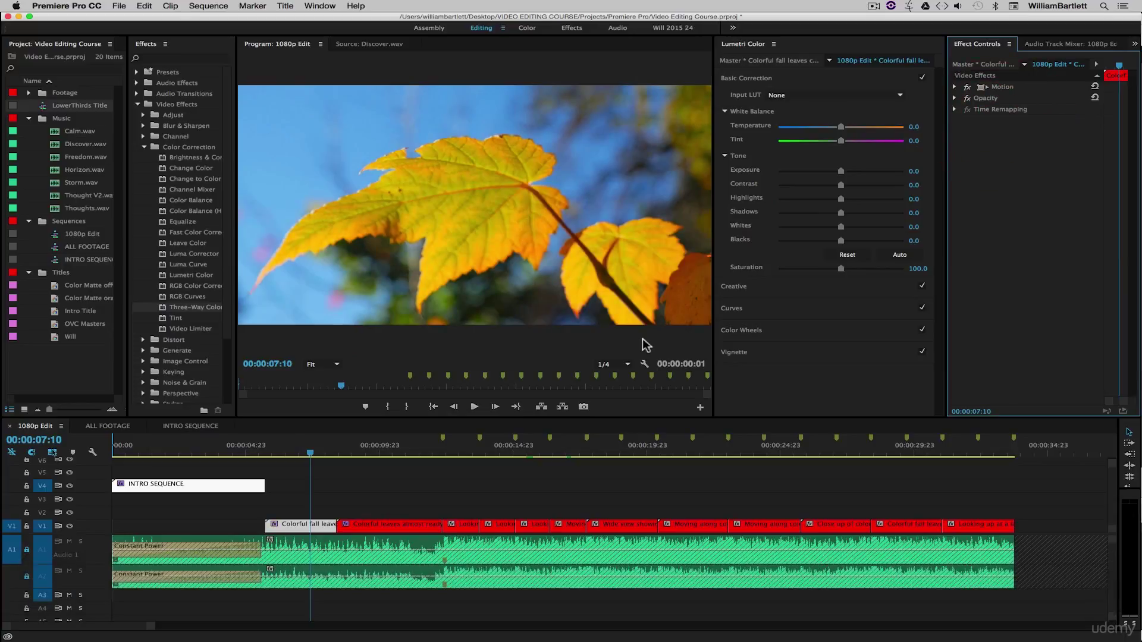
# Try a cooler white balance temperature on the leaves clip in Lumetri's Basic Correction and undo it
pyautogui.click(756, 47)
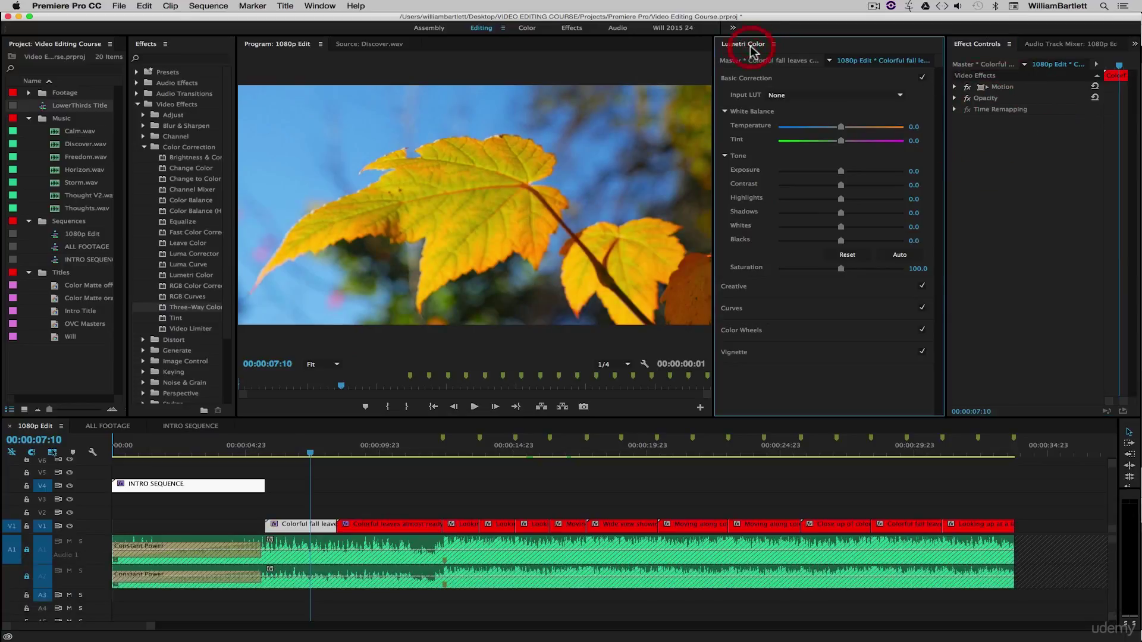
pyautogui.click(749, 78)
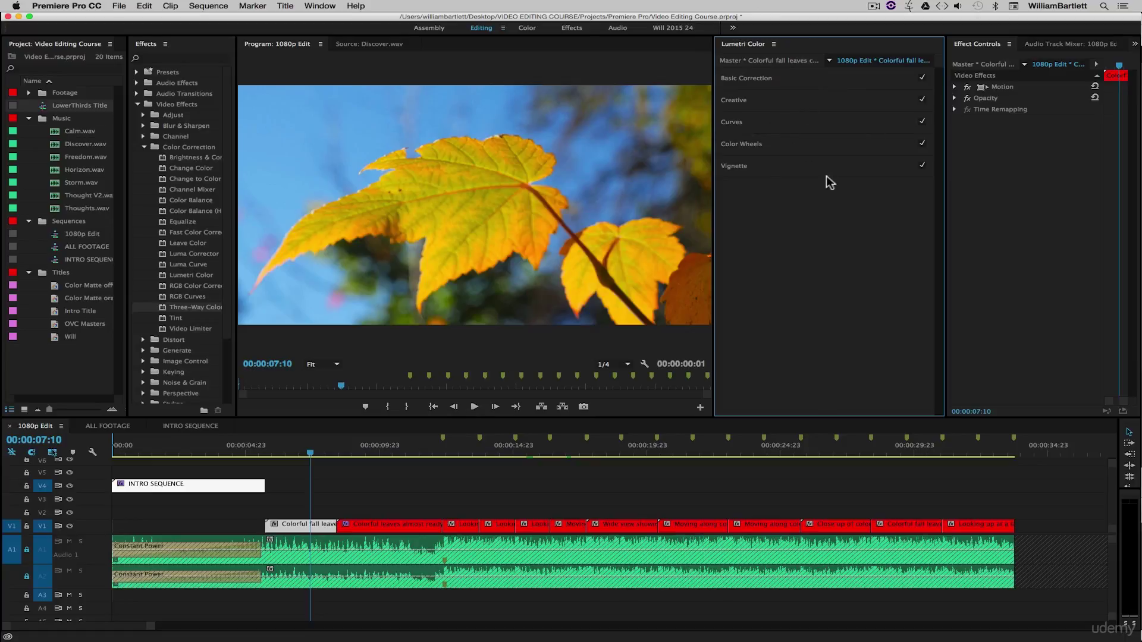
pyautogui.click(748, 77)
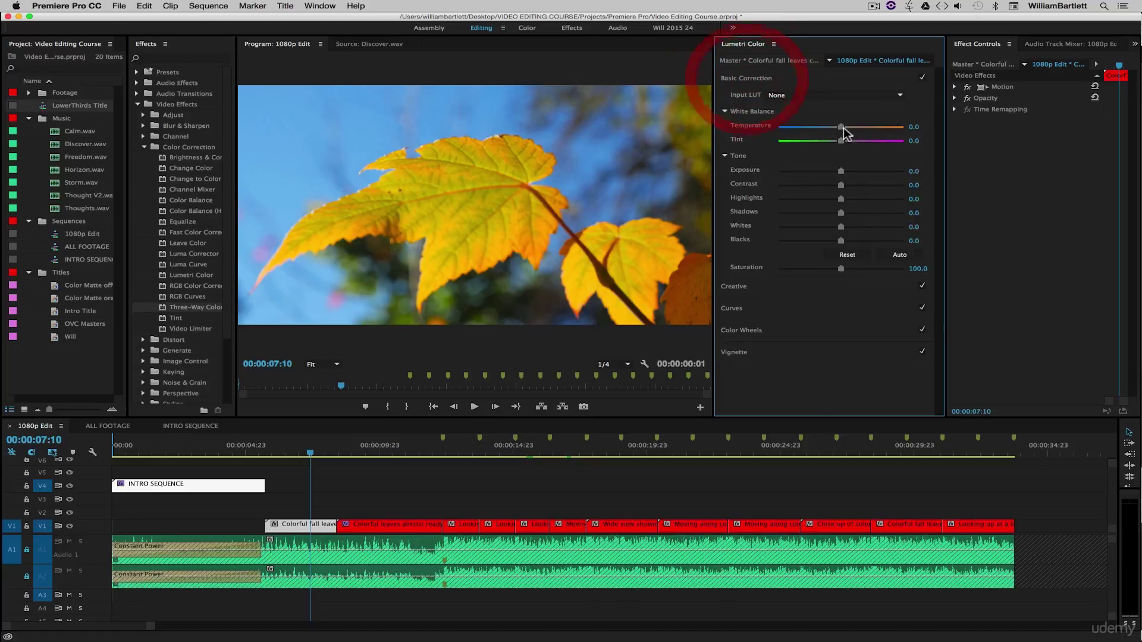
pyautogui.click(843, 128)
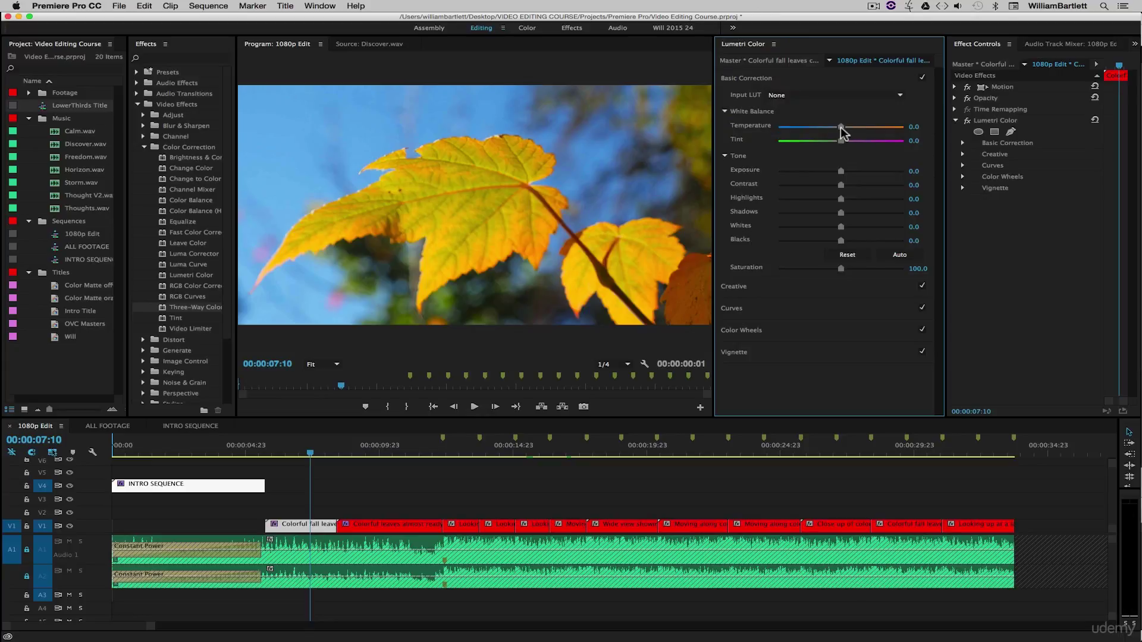
pyautogui.moveTo(841, 128); pyautogui.dragTo(793, 146)
pyautogui.press('super+z')
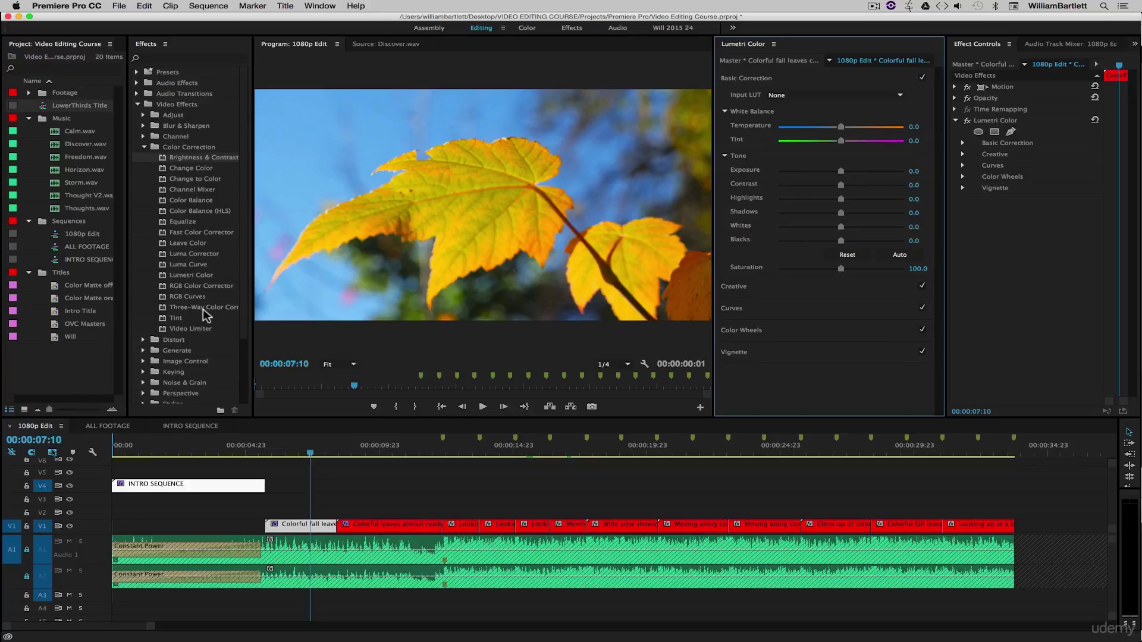
# Set the clip's exposure to 0.1, contrast to 10, highlights to 8.1, shadows to -10.9, whites to -6.2, blacks to 2.4 and saturation to 104.3
pyautogui.moveTo(841, 171)
pyautogui.mouseDown()
pyautogui.moveTo(850, 174)
pyautogui.moveTo(829, 174)
pyautogui.moveTo(844, 176)
pyautogui.mouseUp()
pyautogui.moveTo(841, 185)
pyautogui.mouseDown()
pyautogui.moveTo(778, 188)
pyautogui.moveTo(851, 191)
pyautogui.mouseUp()
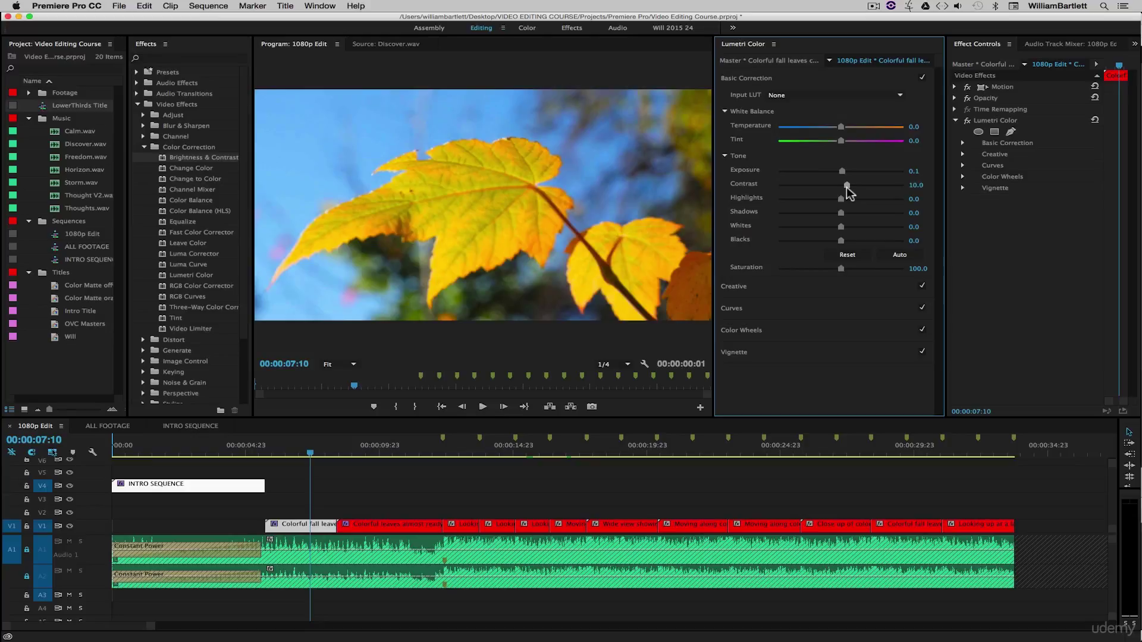
pyautogui.click(847, 187)
pyautogui.moveTo(842, 198); pyautogui.dragTo(838, 234)
pyautogui.moveTo(837, 231)
pyautogui.mouseDown()
pyautogui.moveTo(858, 241)
pyautogui.moveTo(843, 241)
pyautogui.mouseUp()
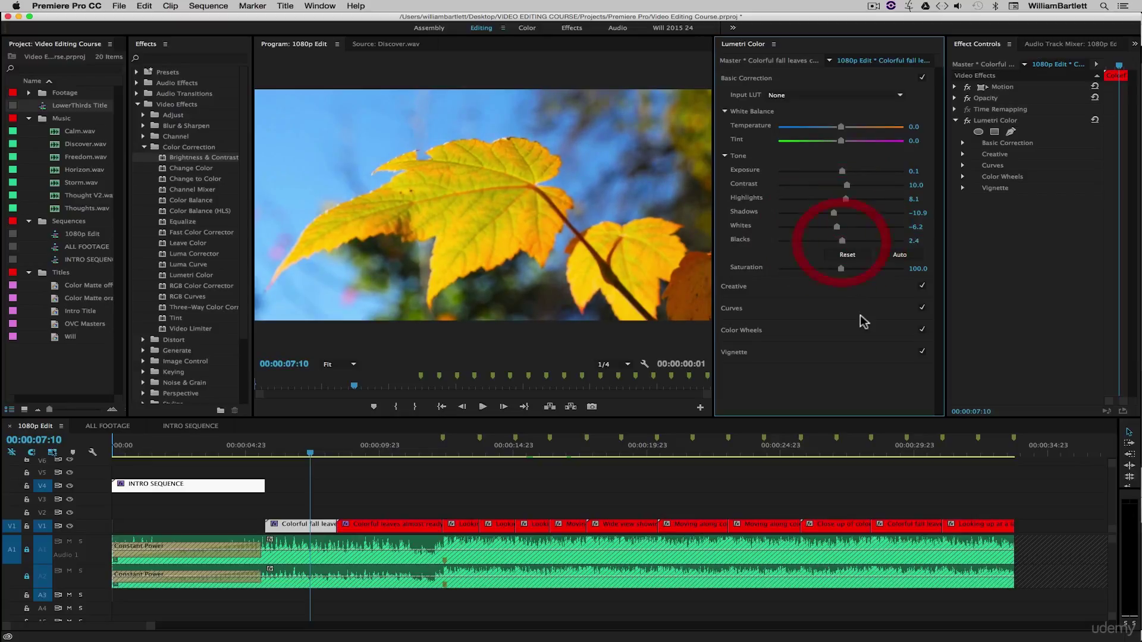
pyautogui.moveTo(841, 267); pyautogui.dragTo(846, 273)
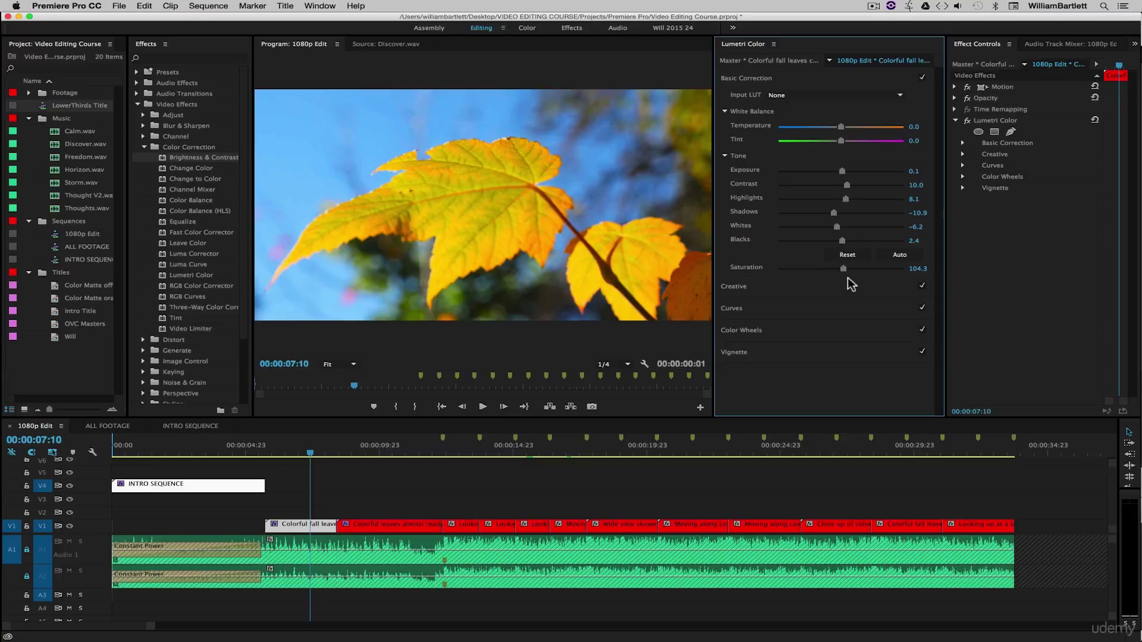
pyautogui.press('super+s')
pyautogui.click(1007, 248)
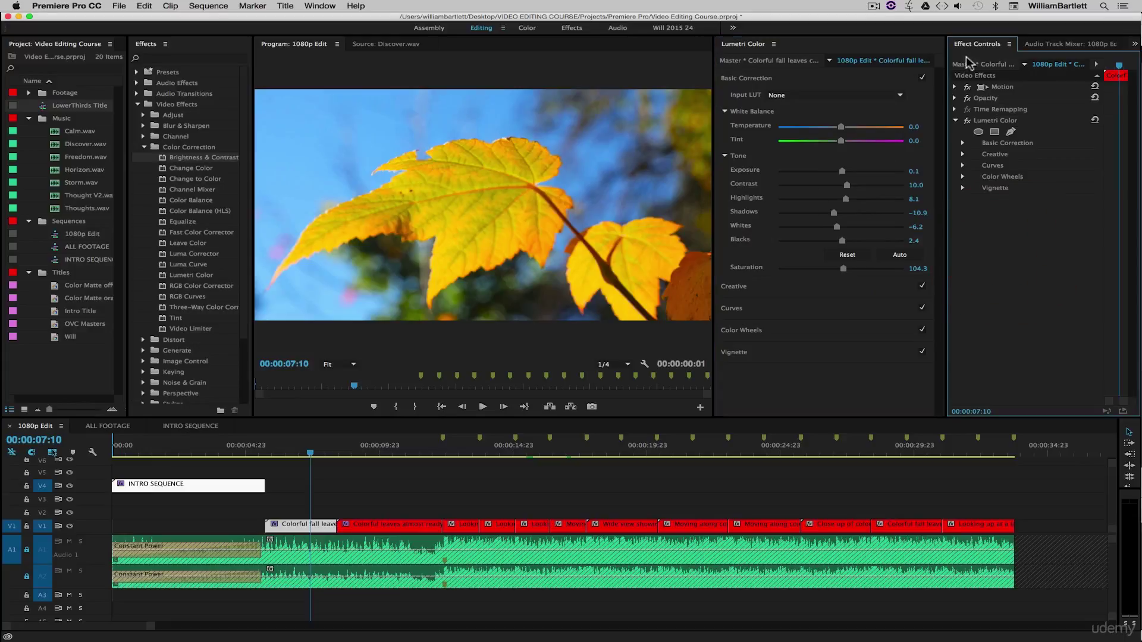
pyautogui.click(1004, 121)
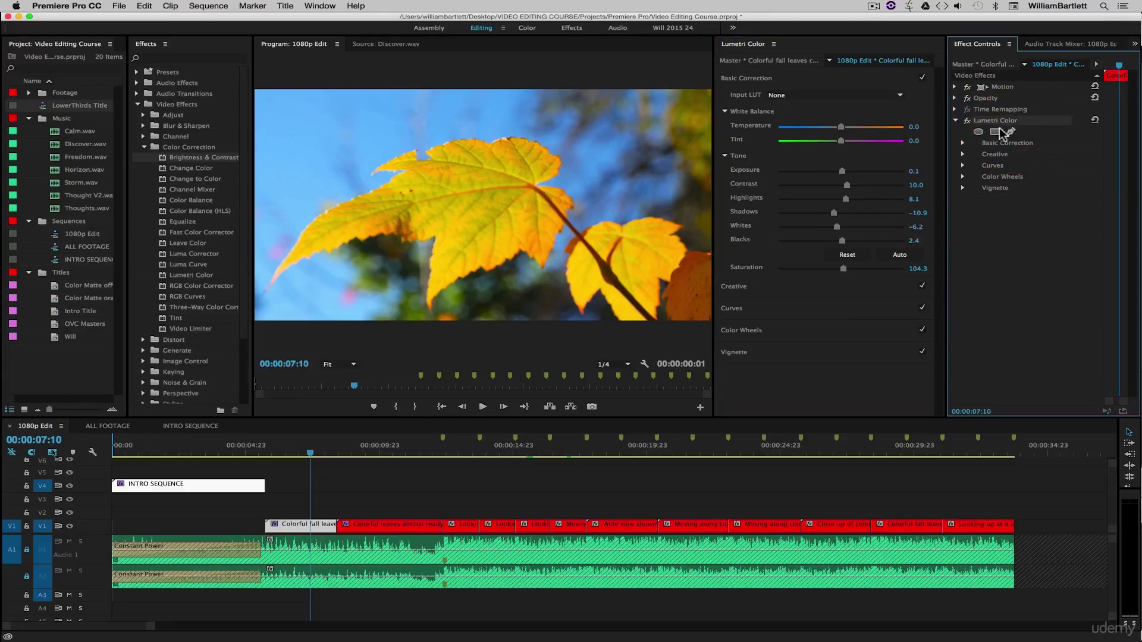
pyautogui.click(932, 144)
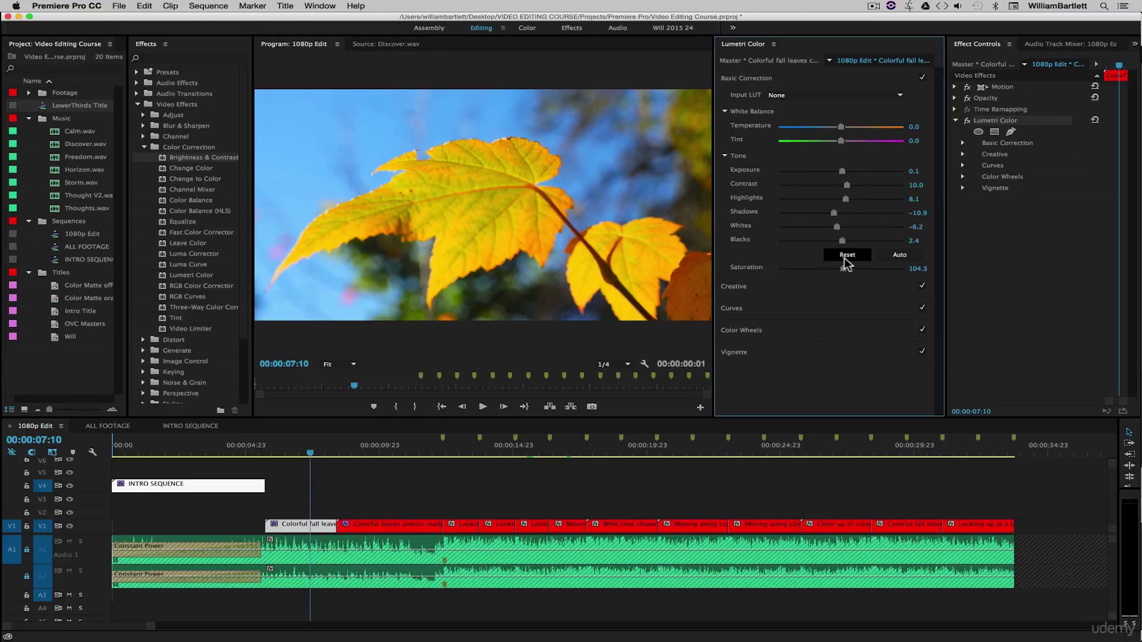
# Try the Creative adjustments with sharpening at 93.4 and raised vibrance on the leaves clip, undoing each one
pyautogui.click(755, 80)
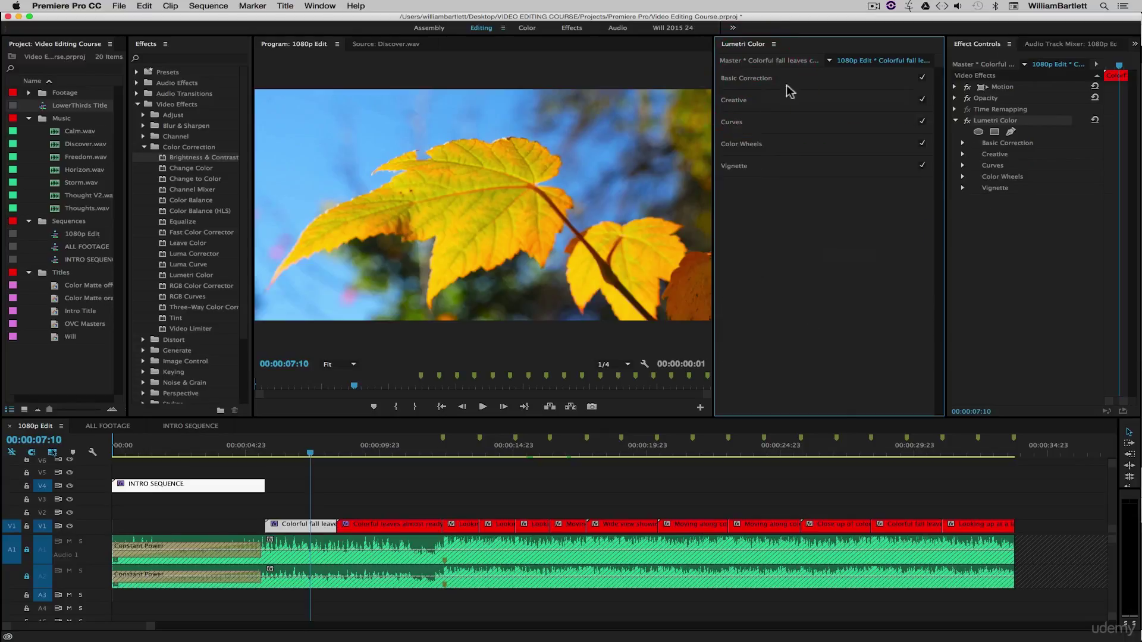
pyautogui.click(753, 101)
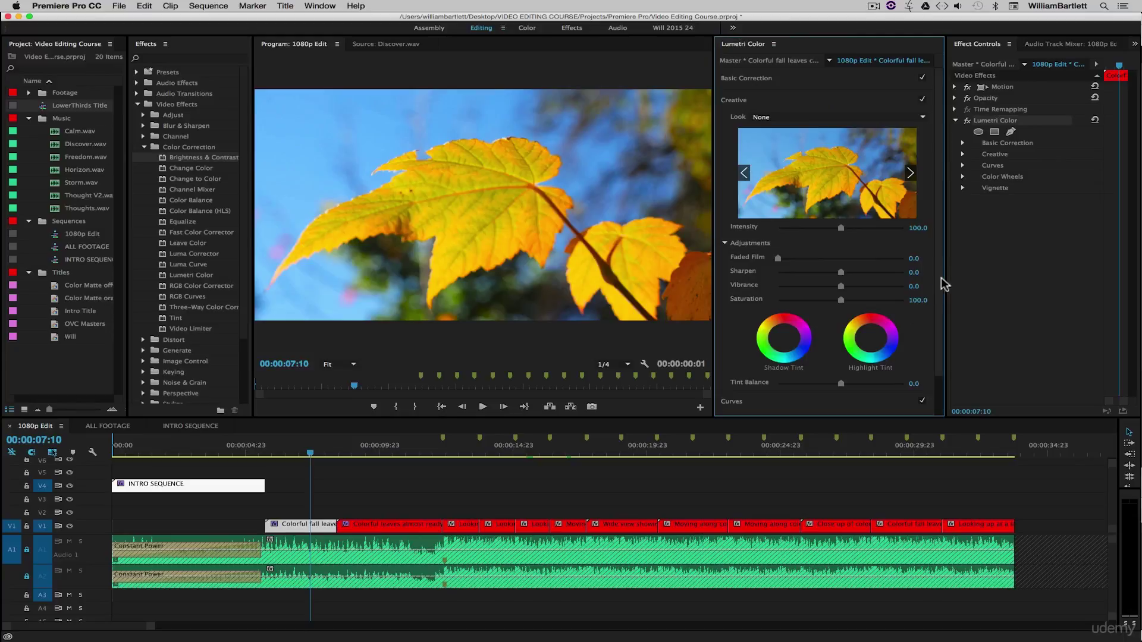
pyautogui.scroll(-2, 942, 295)
pyautogui.moveTo(841, 240); pyautogui.dragTo(900, 244)
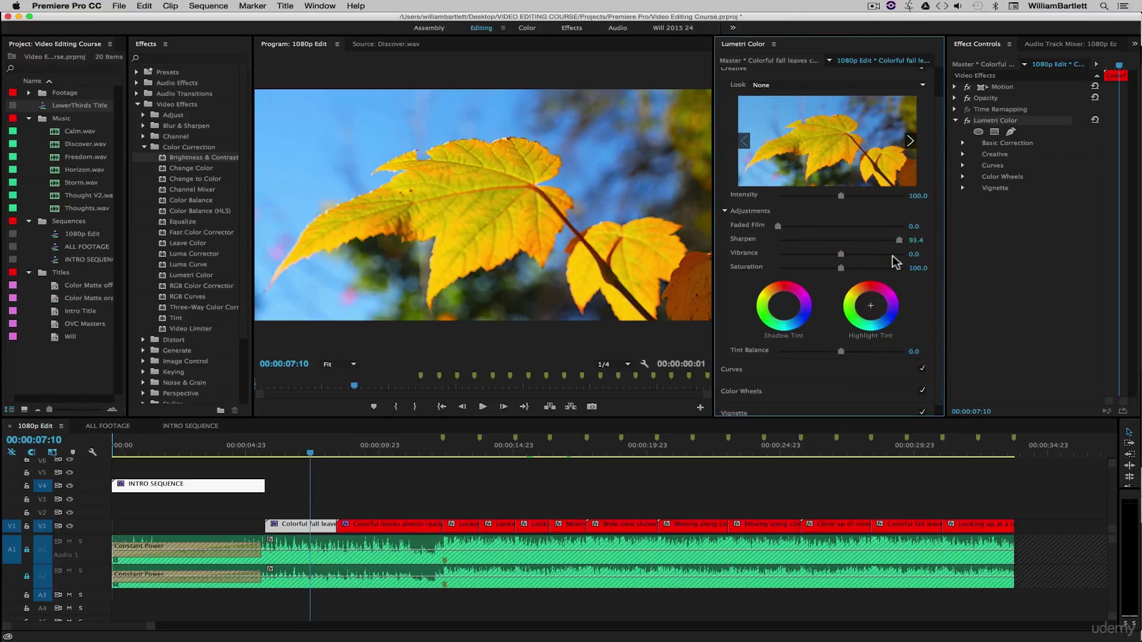
pyautogui.press('super+z')
pyautogui.moveTo(841, 254); pyautogui.dragTo(892, 269)
pyautogui.press('super+z')
pyautogui.press('super+z')
# Try a tint balance of 10 and a faded film amount of 100 on the clip, undoing each one
pyautogui.moveTo(840, 351)
pyautogui.mouseDown()
pyautogui.moveTo(880, 351)
pyautogui.moveTo(755, 354)
pyautogui.moveTo(848, 352)
pyautogui.mouseUp()
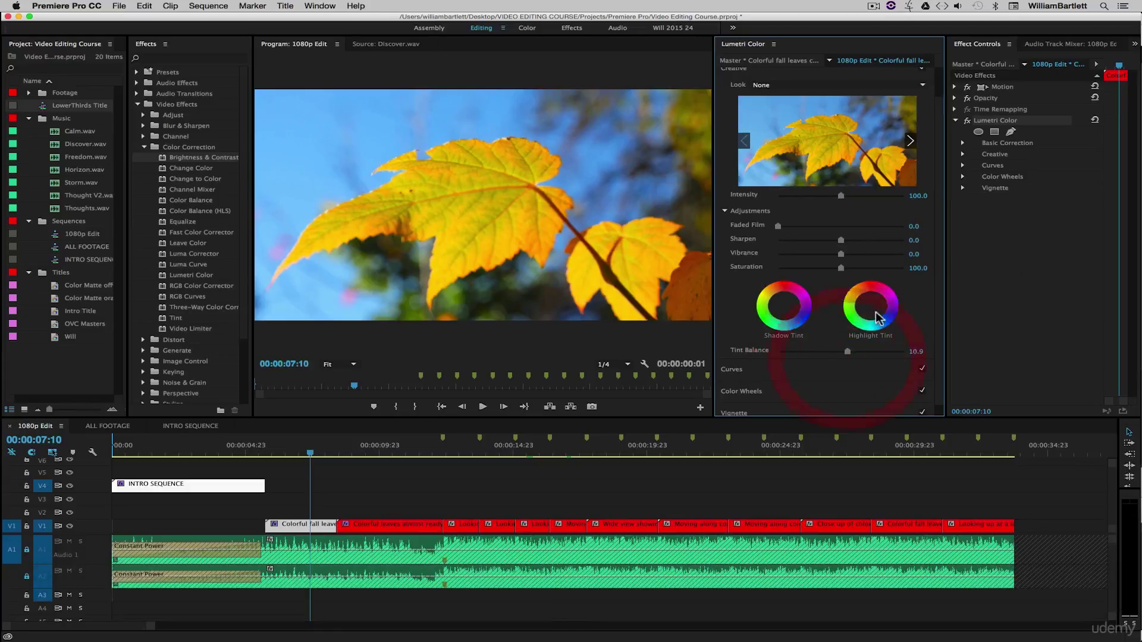
pyautogui.press('super+z')
pyautogui.press('super+z')
pyautogui.moveTo(779, 226); pyautogui.dragTo(904, 228)
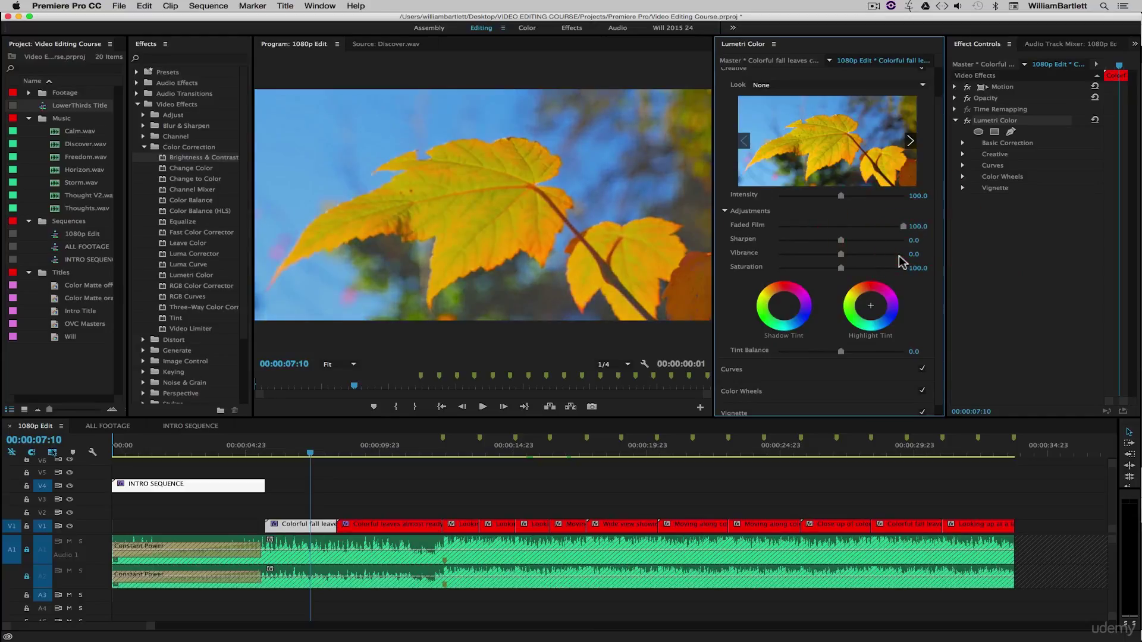
pyautogui.press('super+z')
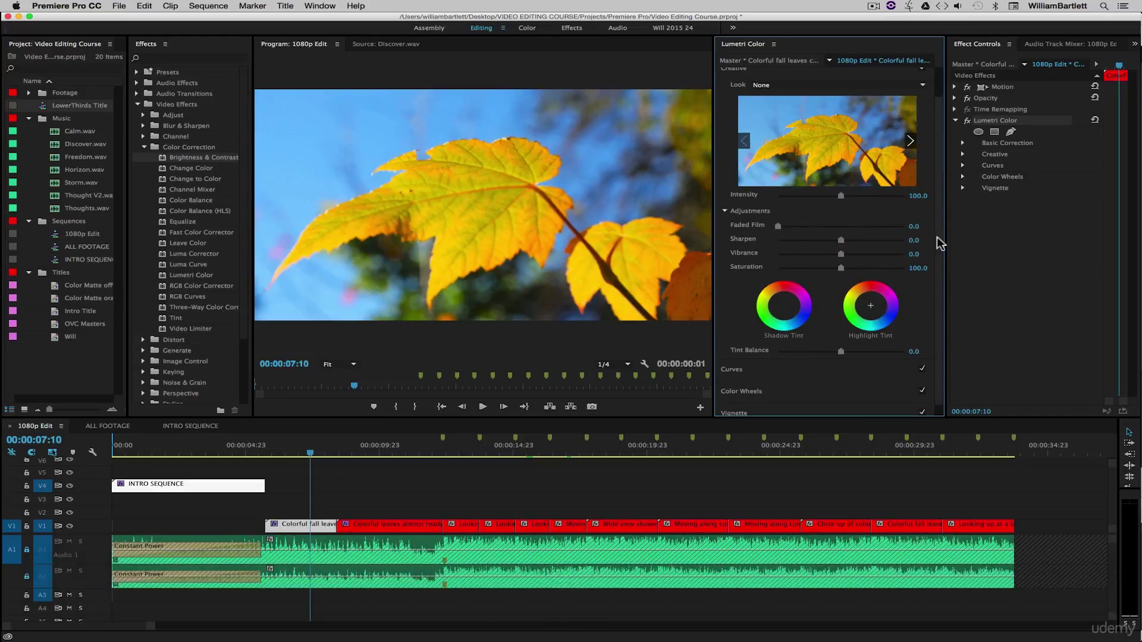
pyautogui.scroll(2, 939, 243)
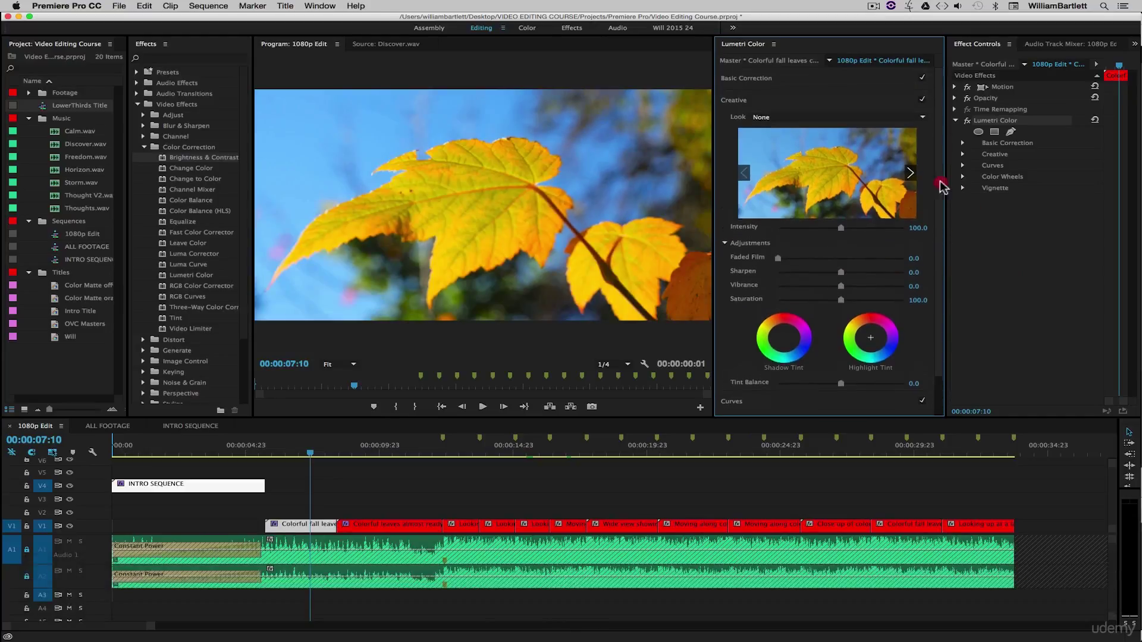
pyautogui.click(753, 100)
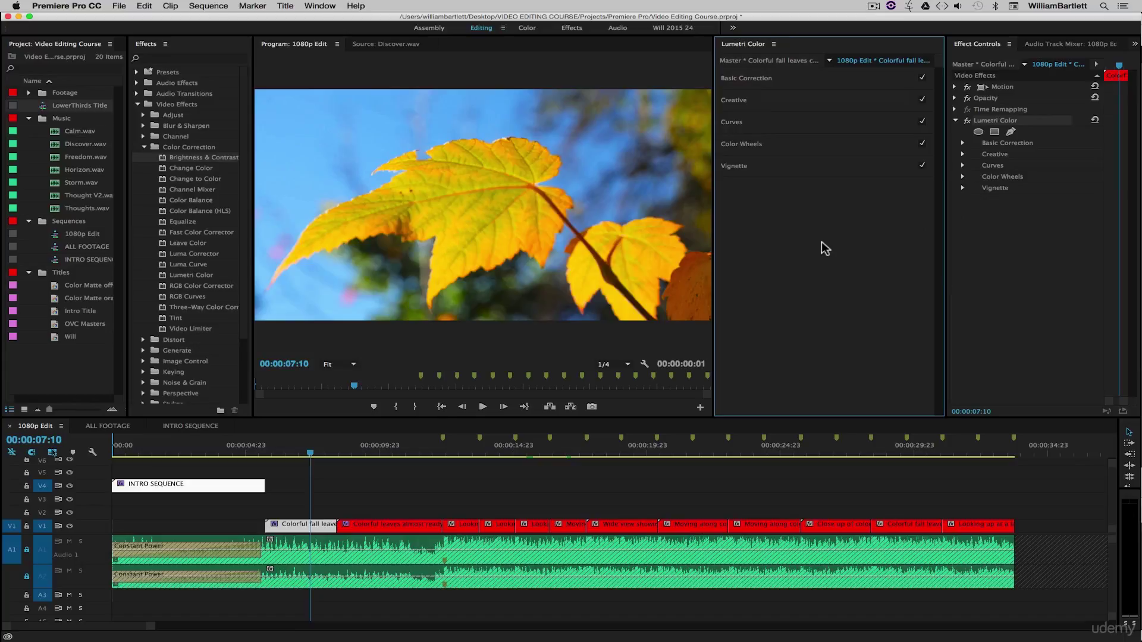
# Try the AMIRA_Default_LogC2Rec709, CANON 1D C, Phantom_Rec709_Gamma and SLOG3 input LUTs on the clip, then set the input LUT back to None
pyautogui.click(772, 78)
pyautogui.click(803, 95)
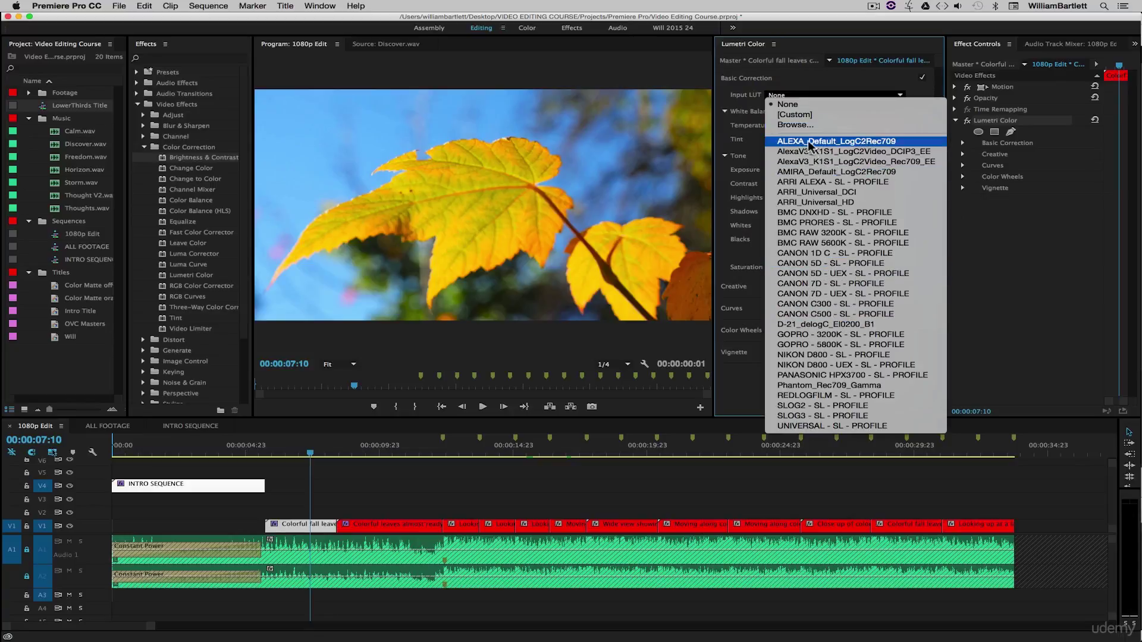
pyautogui.click(808, 178)
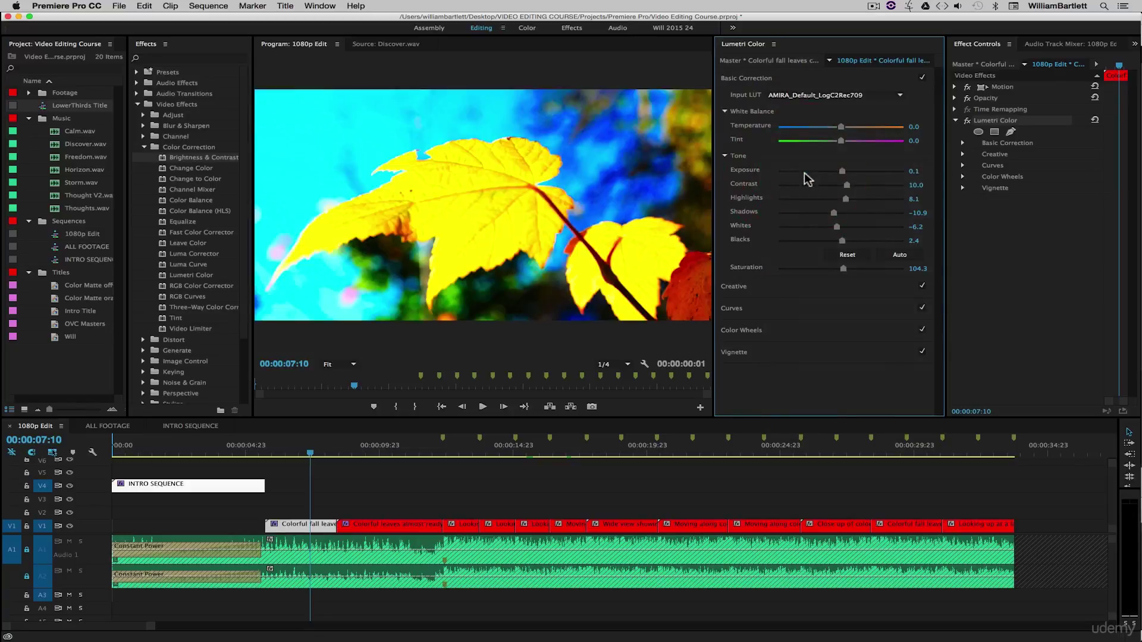
pyautogui.click(812, 96)
pyautogui.click(807, 257)
pyautogui.click(821, 97)
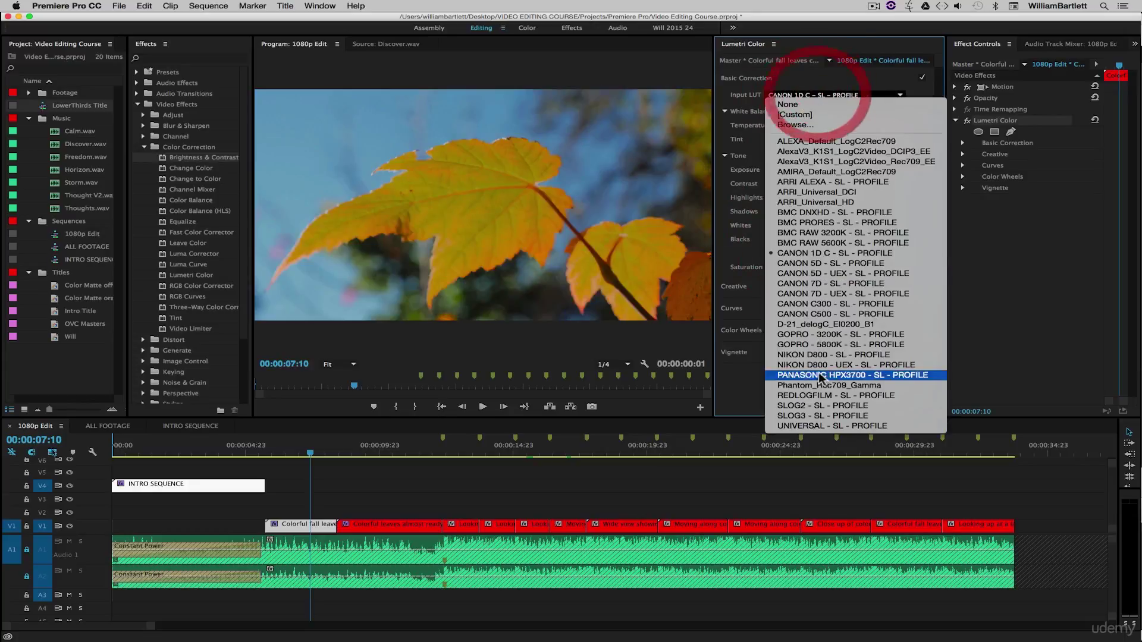
pyautogui.click(808, 386)
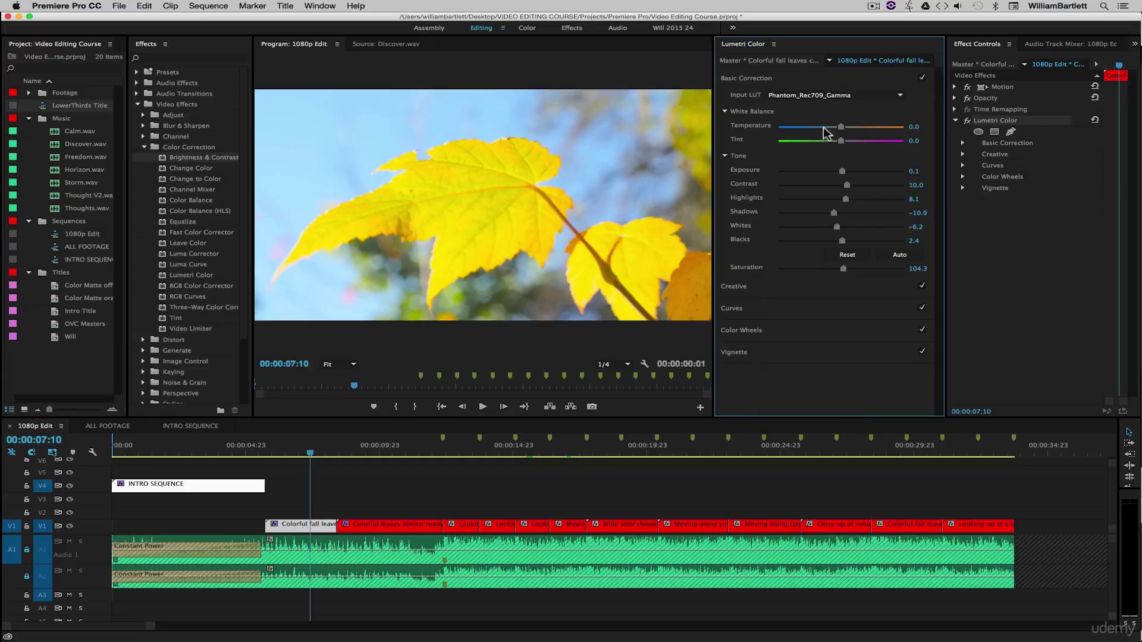
pyautogui.click(820, 97)
pyautogui.click(820, 416)
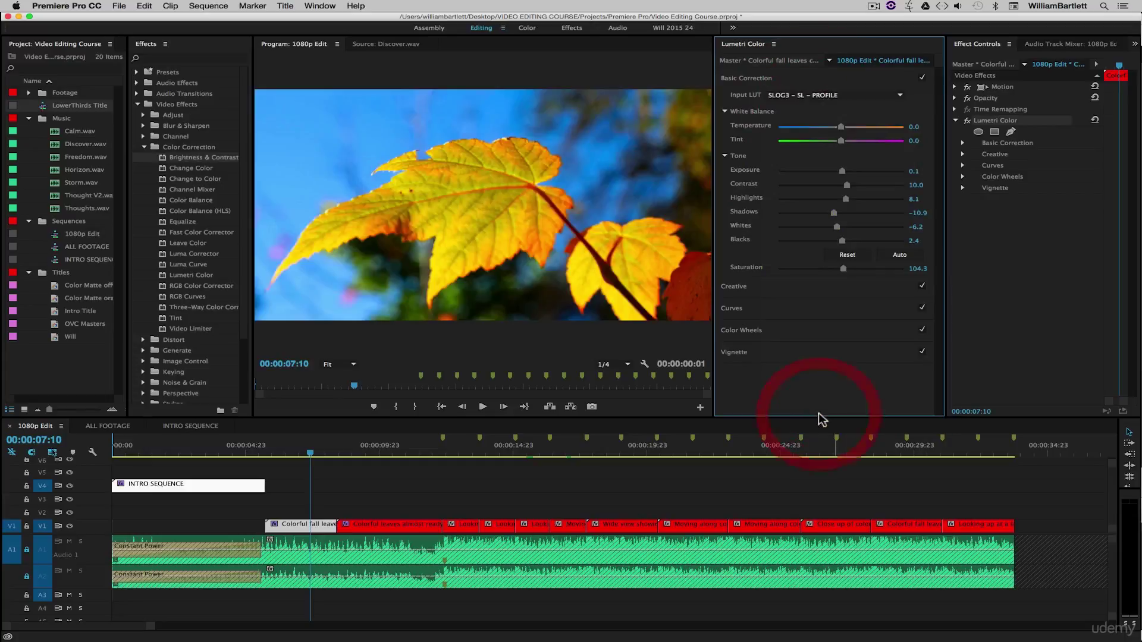
pyautogui.click(807, 97)
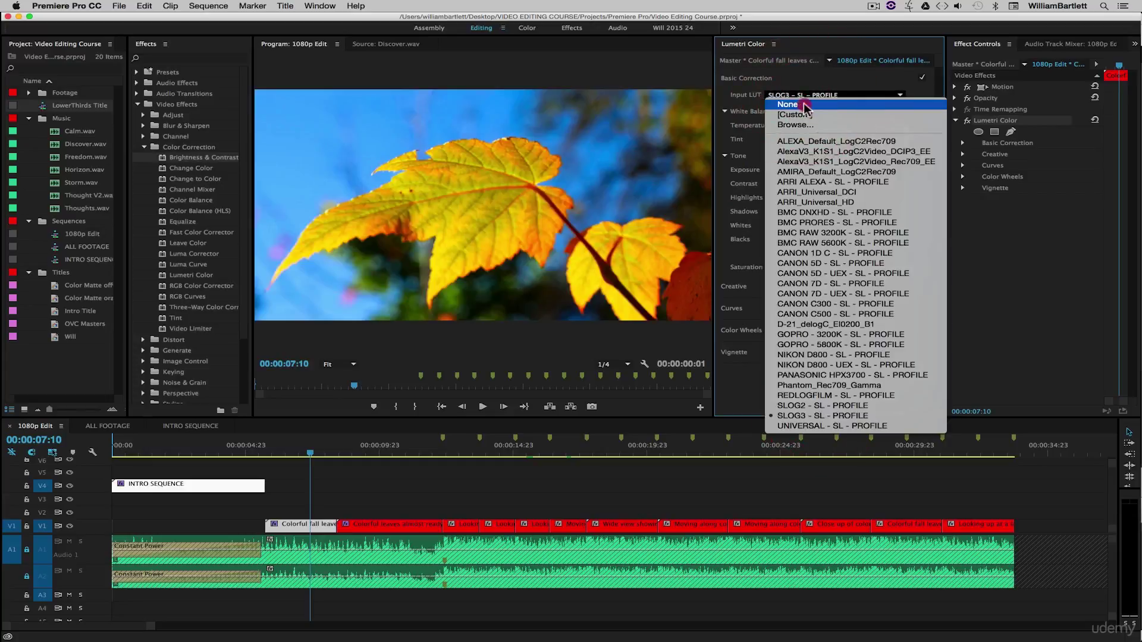
pyautogui.click(806, 102)
# Try the Gold Heat, Neutral Start and Noir LDR creative looks on the leaves clip, and apply the CineSpace look
pyautogui.click(761, 80)
pyautogui.click(756, 99)
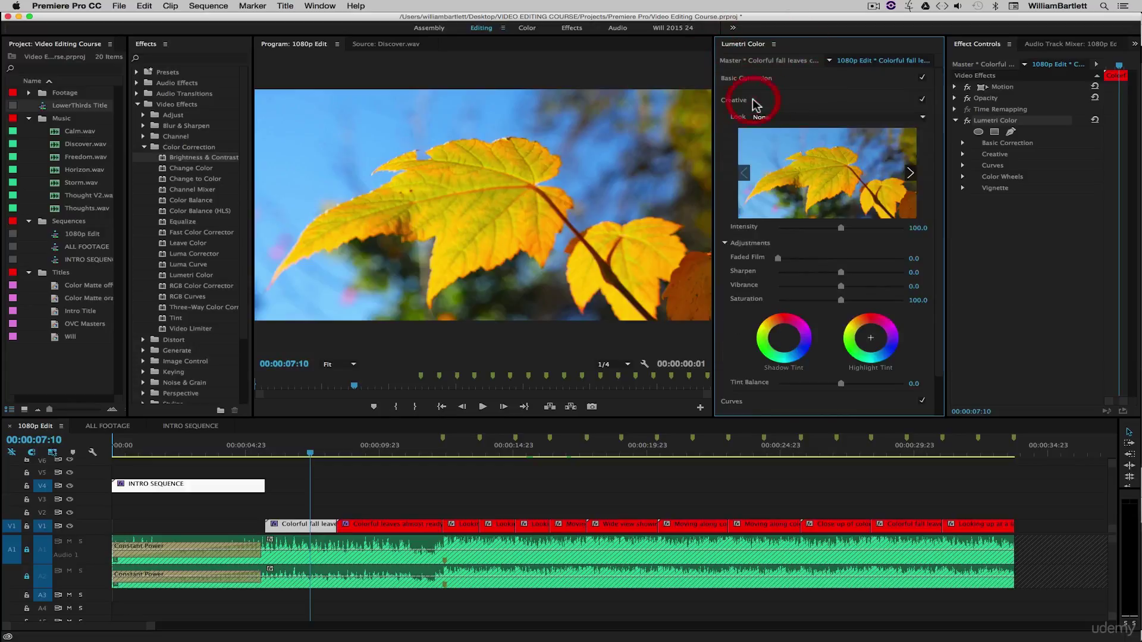
pyautogui.click(805, 119)
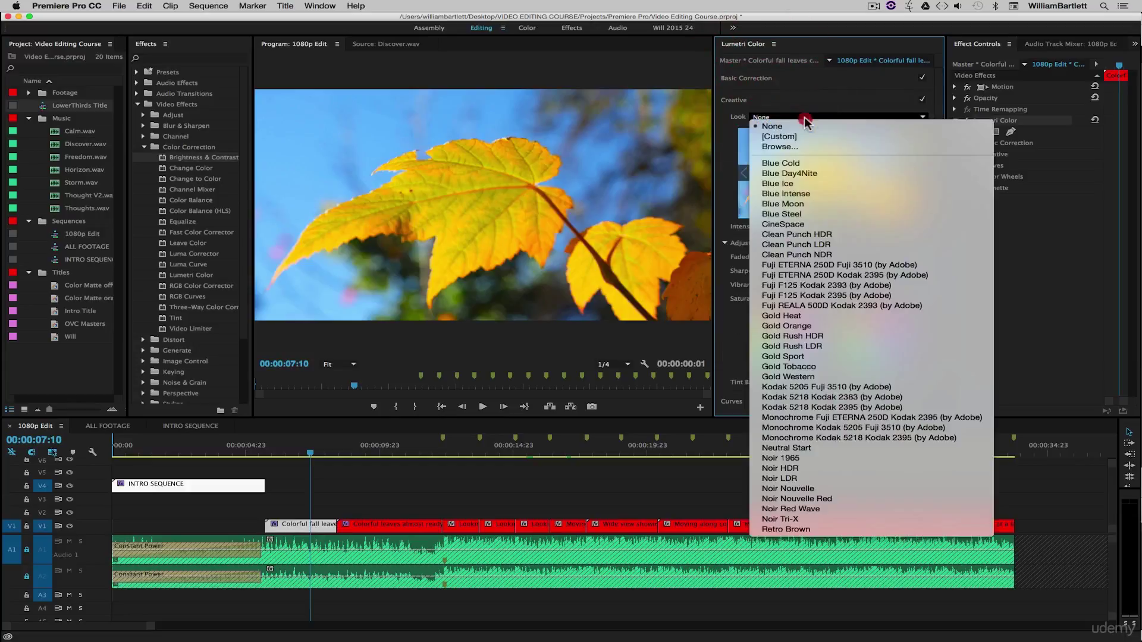
pyautogui.click(826, 314)
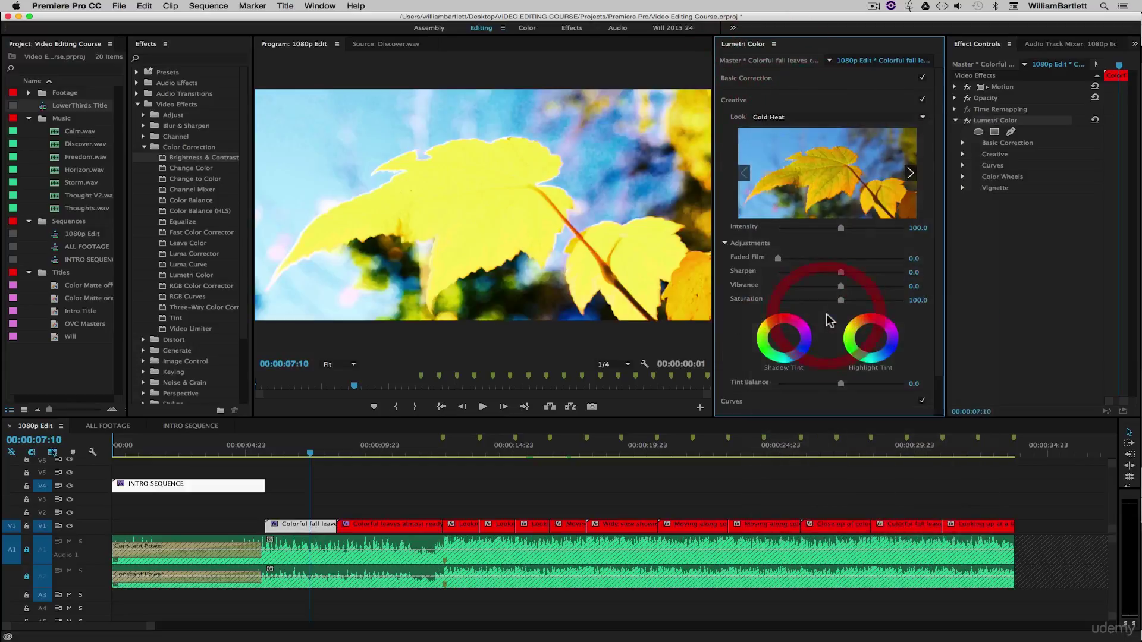
pyautogui.click(766, 116)
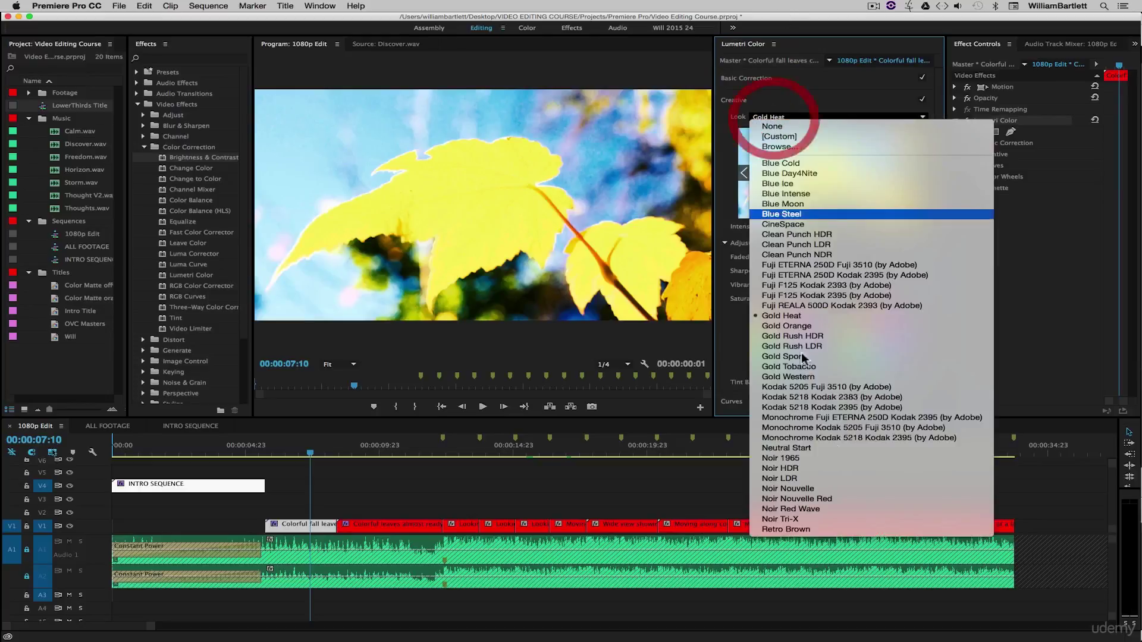
pyautogui.click(836, 448)
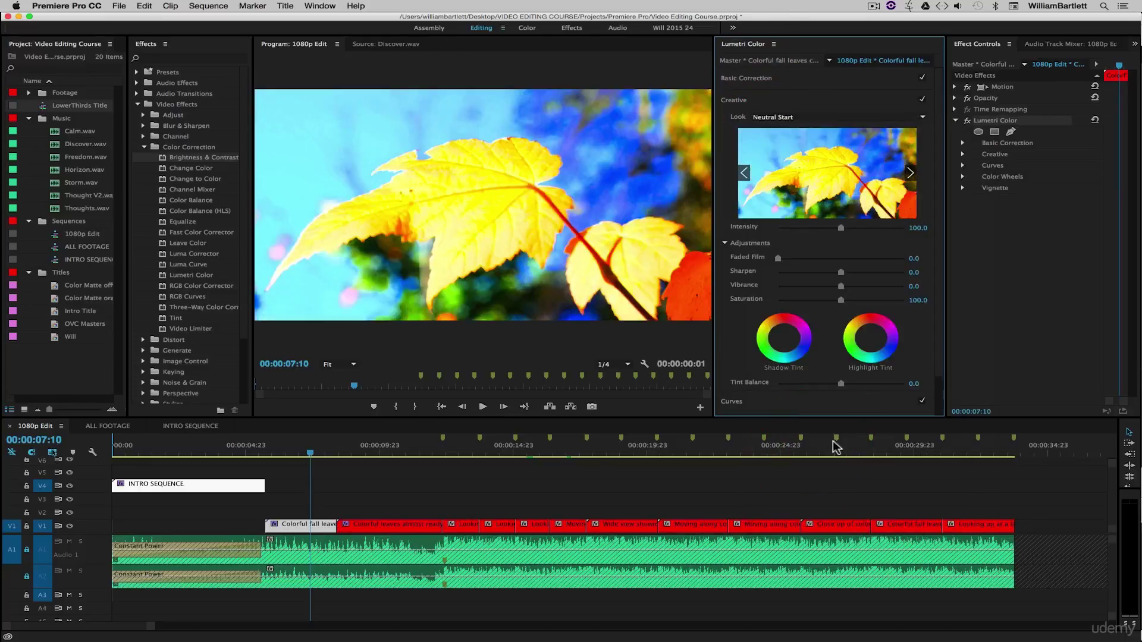
pyautogui.click(788, 117)
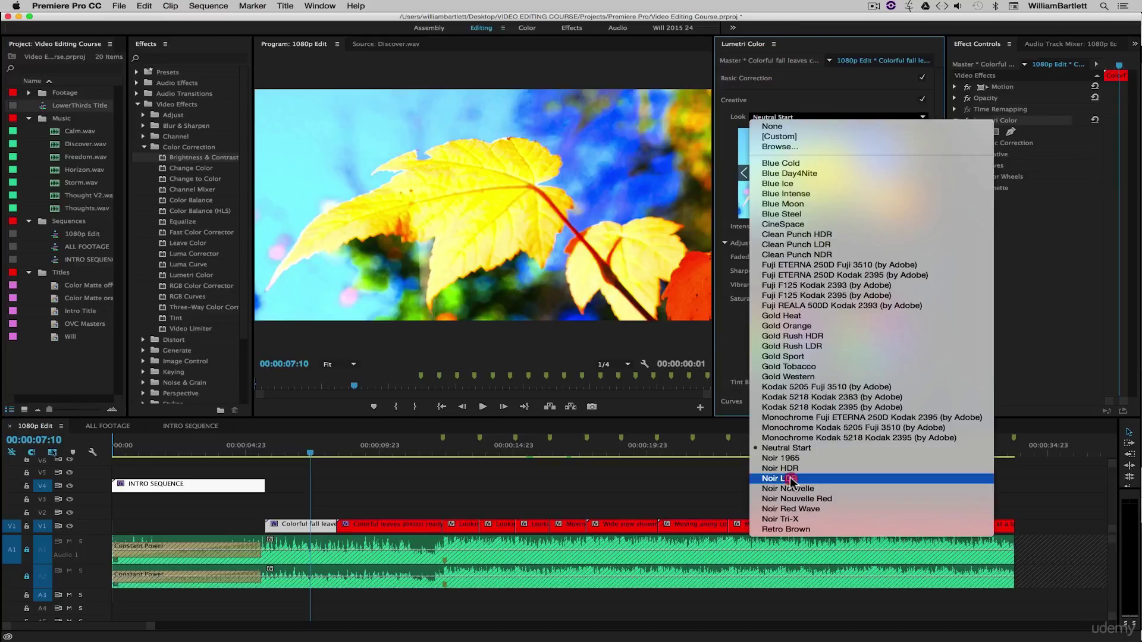
pyautogui.click(811, 477)
pyautogui.click(779, 114)
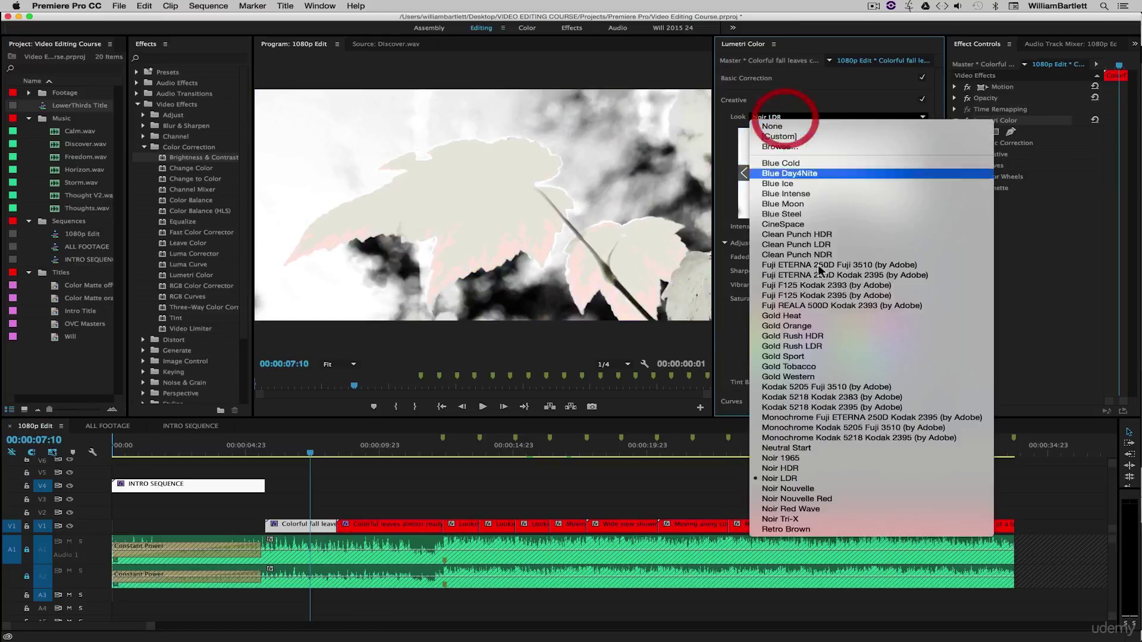
pyautogui.click(784, 229)
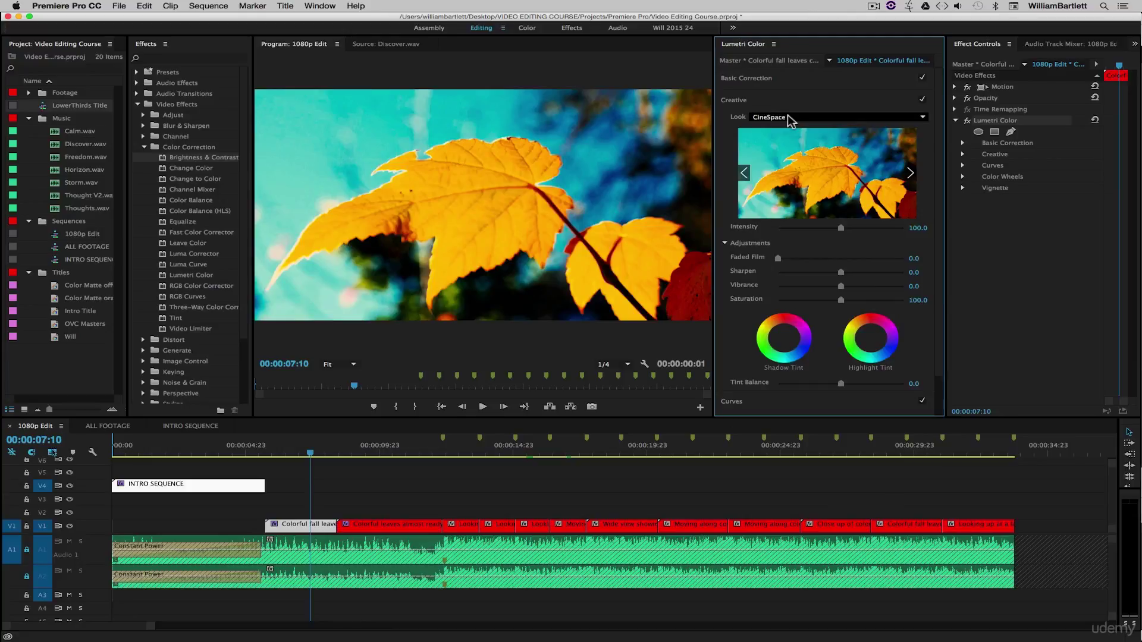
# Try the CineSpace look at an intensity of 190.5 and set the intensity to 96.7
pyautogui.moveTo(841, 229); pyautogui.dragTo(901, 240)
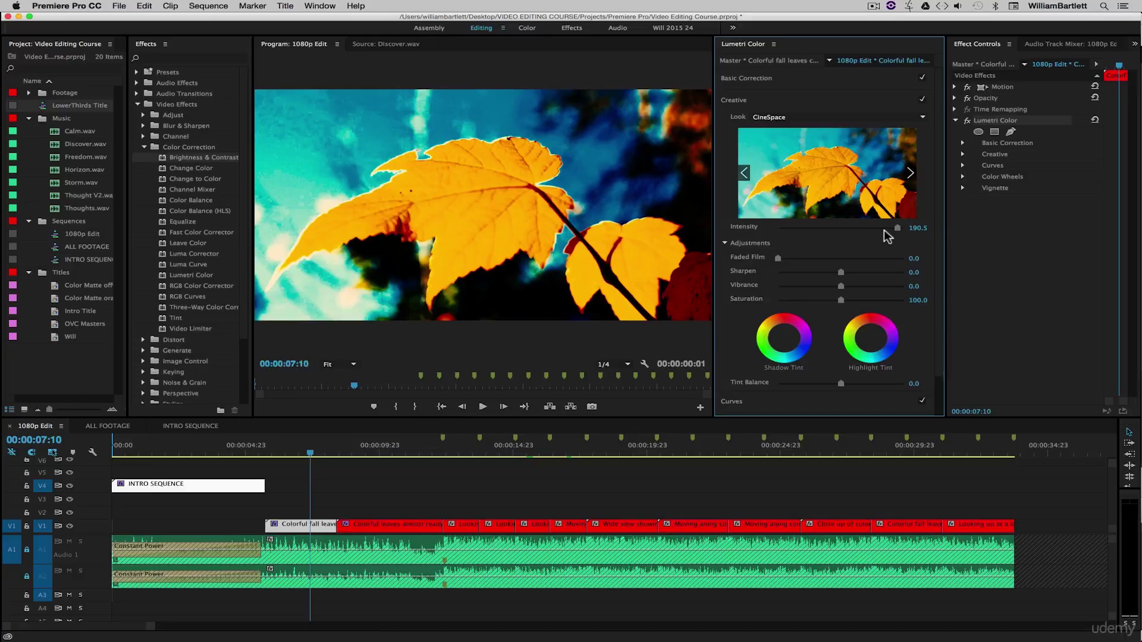
pyautogui.moveTo(898, 228); pyautogui.dragTo(839, 229)
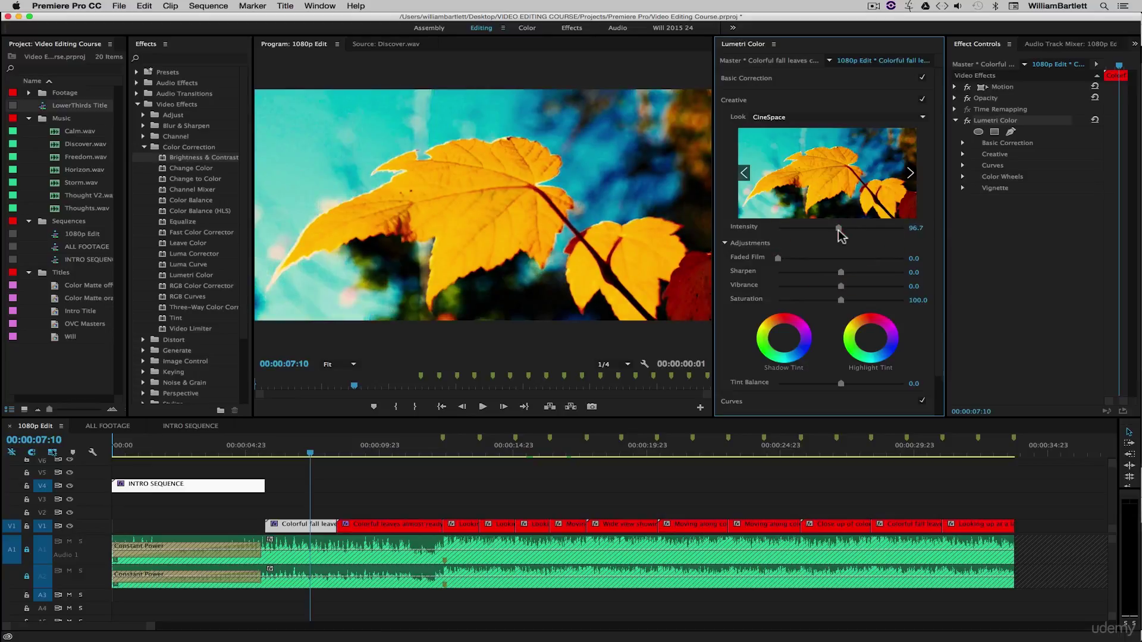
pyautogui.click(754, 100)
# Toggle the Lumetri Color effect off and on to compare the leaves clip, and delete the effect from the clip
pyautogui.click(986, 220)
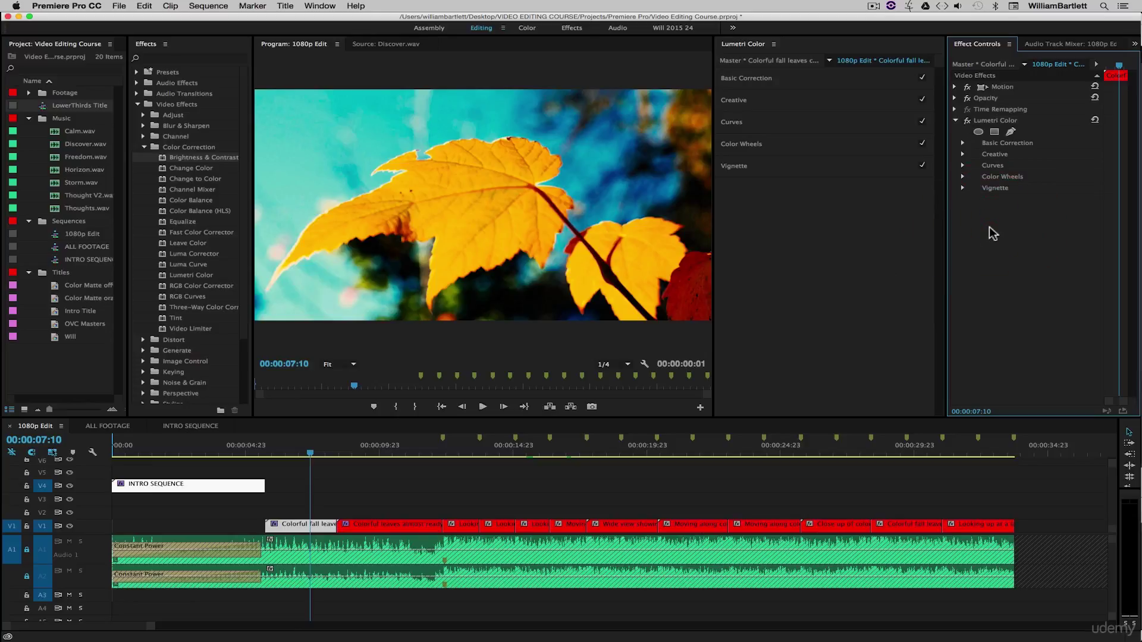
pyautogui.click(968, 120)
pyautogui.click(969, 120)
pyautogui.click(969, 120)
pyautogui.click(968, 120)
pyautogui.press('BackSpace')
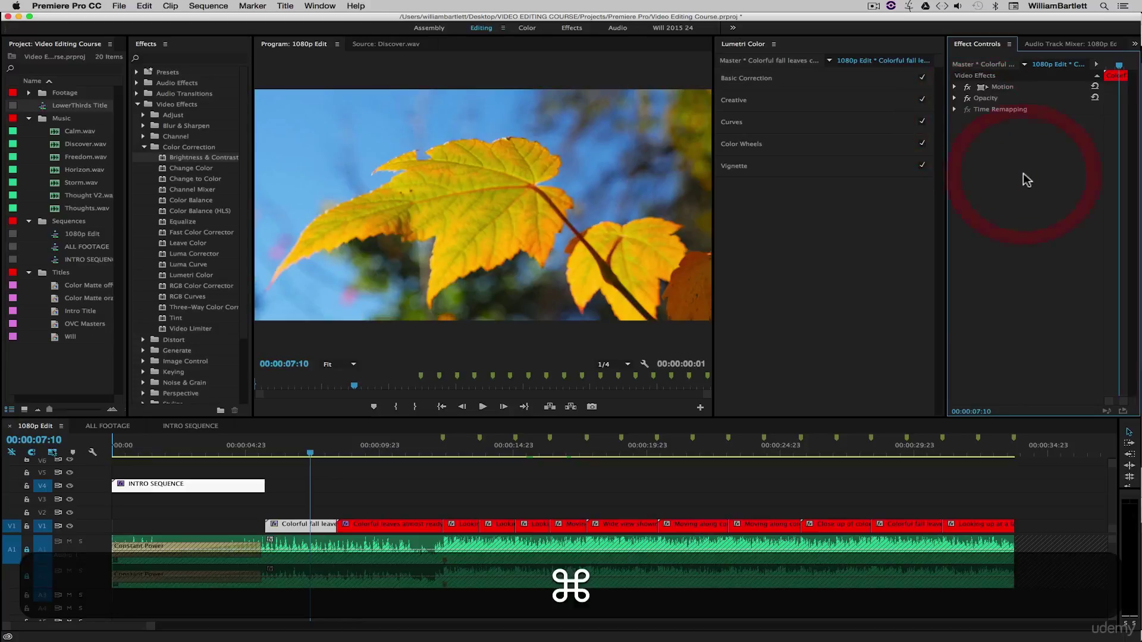
# Save the project, and move the playhead to 00:00:08:23 on the second leaves clip with no clip selected
pyautogui.press('super+s')
pyautogui.moveTo(314, 449); pyautogui.dragTo(353, 460)
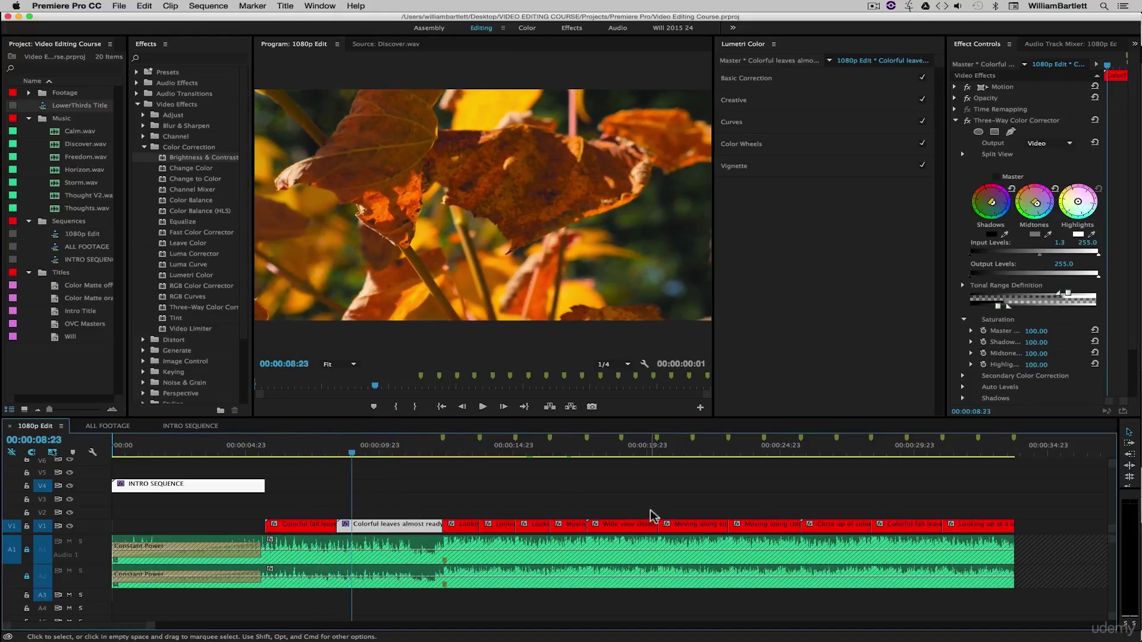
pyautogui.click(663, 502)
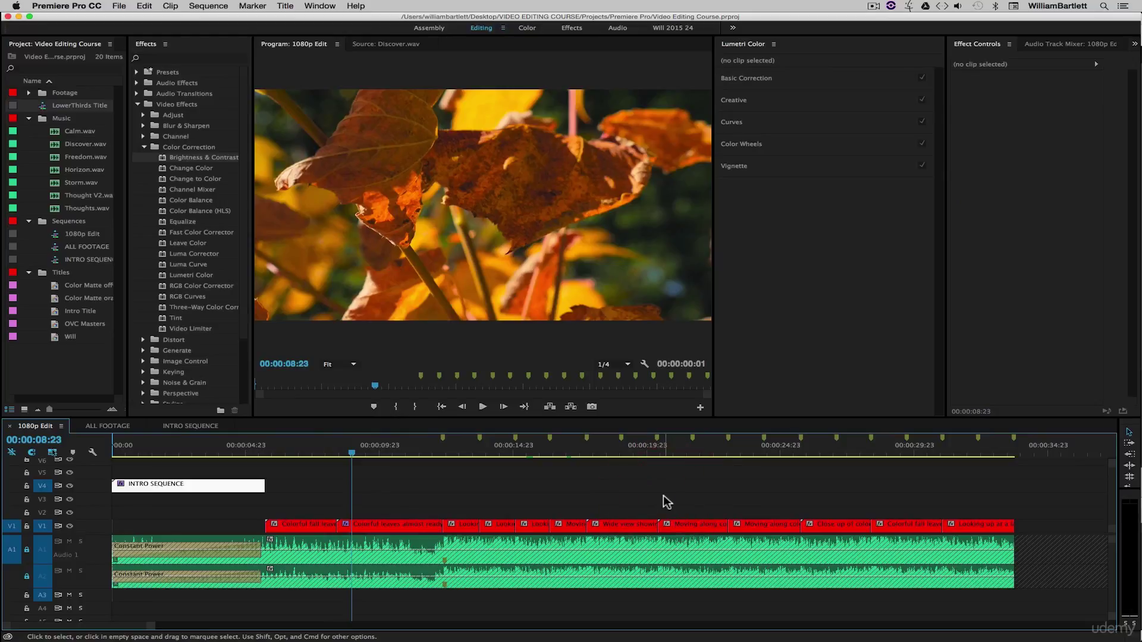